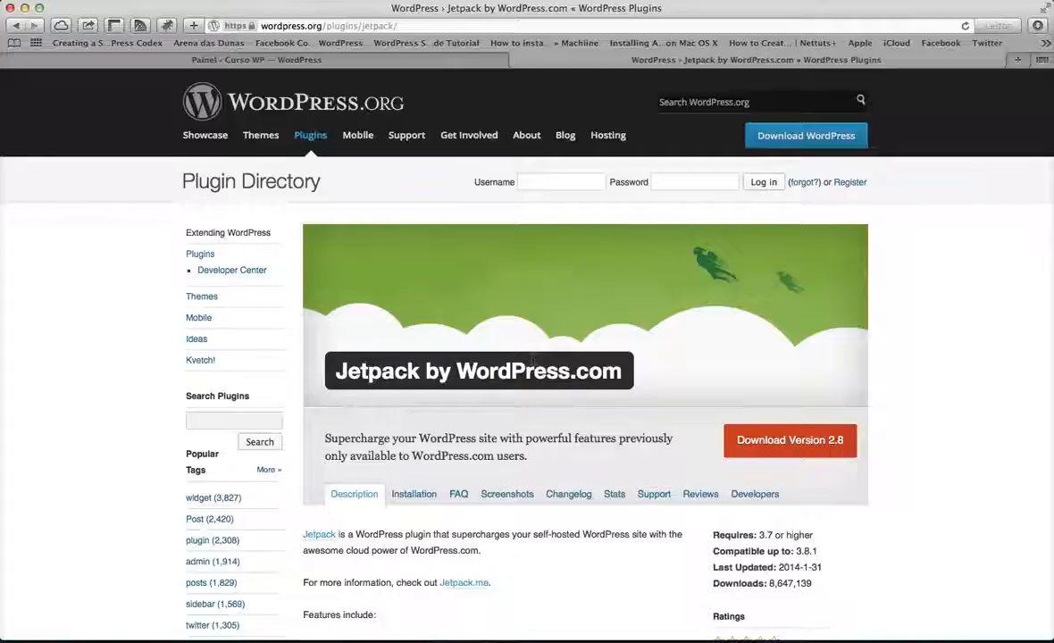
Step: Switch to the Terminal, clear its output and install the Jetpack plugin with "wp plugin install jetpack"
{"action": "left_click", "coordinate": [536, 605]}
{"action": "type", "text": "clear"}
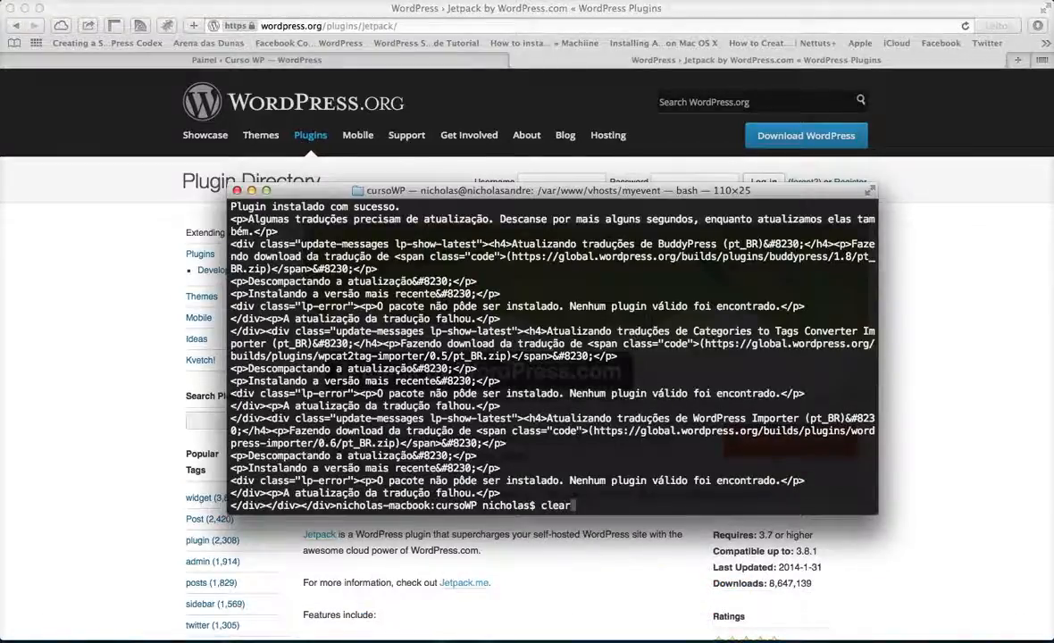
{"action": "key", "text": "Return"}
{"action": "type", "text": "wp plugin"}
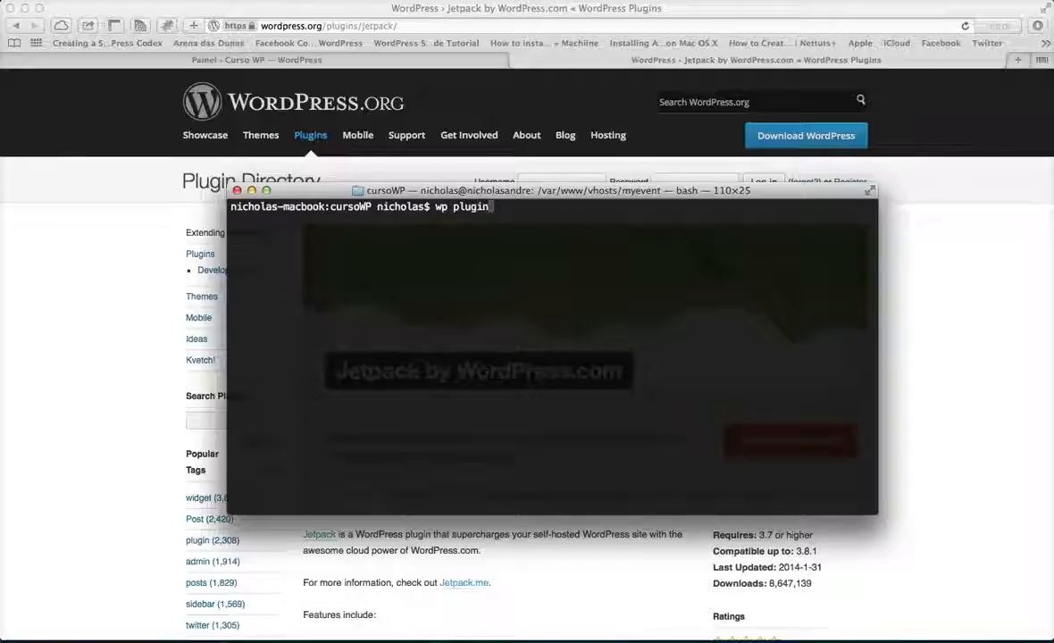
{"action": "type", "text": " install jepaclk"}
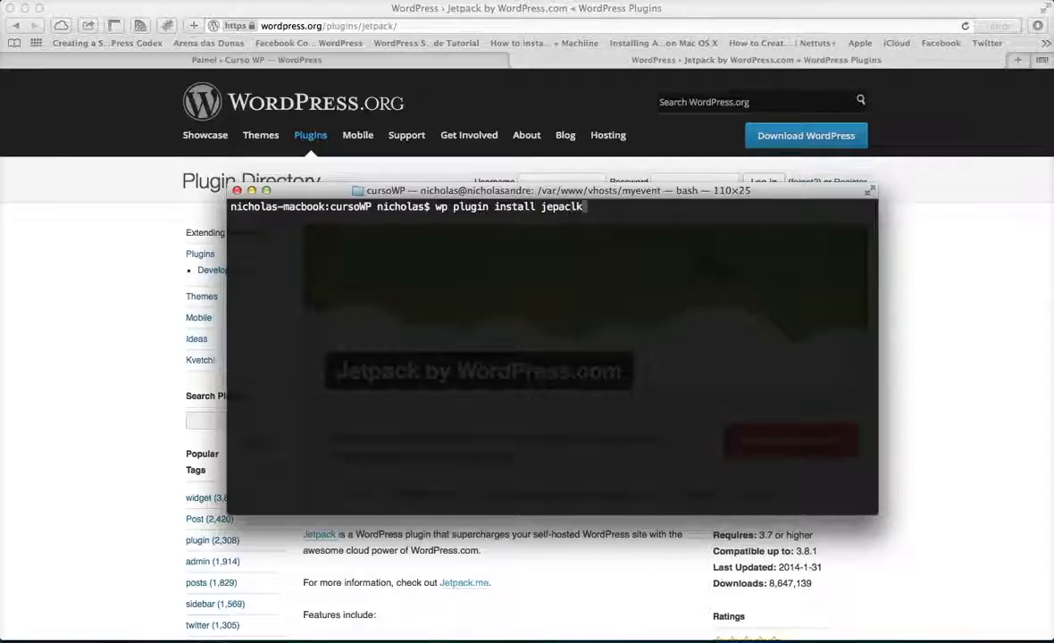
{"action": "key", "text": "BackSpace"}
{"action": "key", "text": "BackSpace"}
{"action": "type", "text": "k"}
{"action": "key", "text": "BackSpace"}
{"action": "key", "text": "BackSpace"}
{"action": "key", "text": "BackSpace"}
{"action": "type", "text": "tack"}
{"action": "key", "text": "Return"}
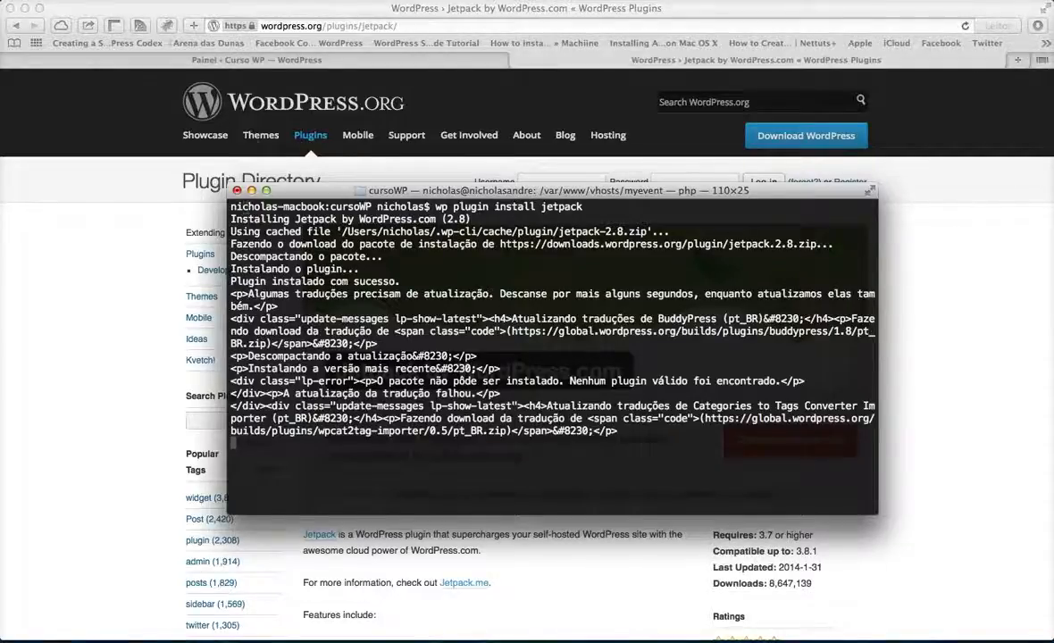
Step: Return to the Curso WP dashboard in Safari and activate Jetpack from the list of installed plugins
{"action": "left_click", "coordinate": [230, 63]}
{"action": "left_click", "coordinate": [237, 61]}
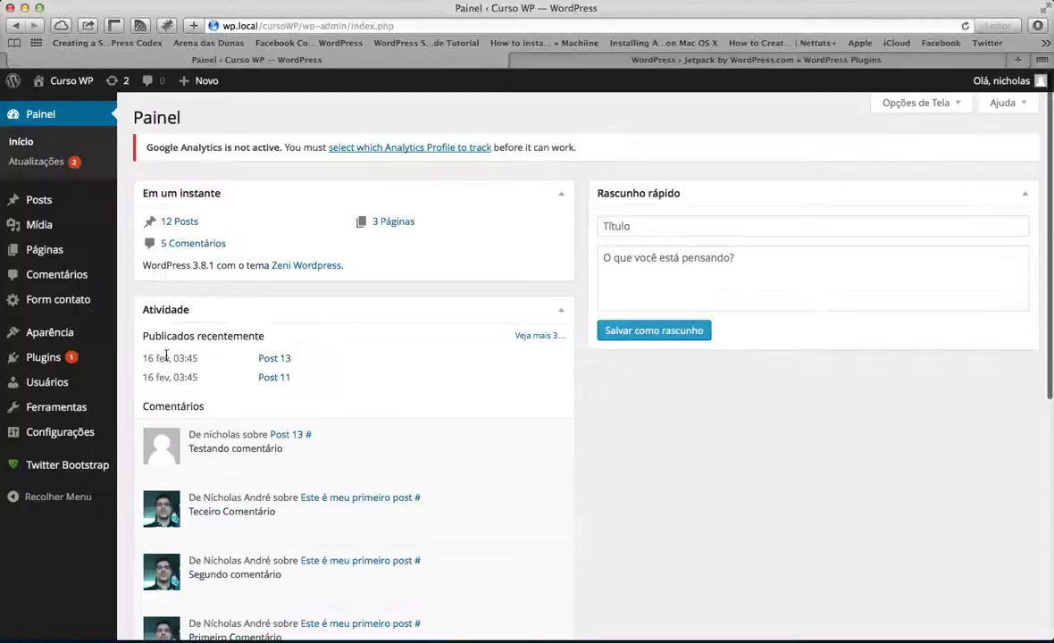
{"action": "scroll", "coordinate": [133, 224], "scroll_direction": "down", "scroll_amount": 1}
{"action": "left_click", "coordinate": [43, 357]}
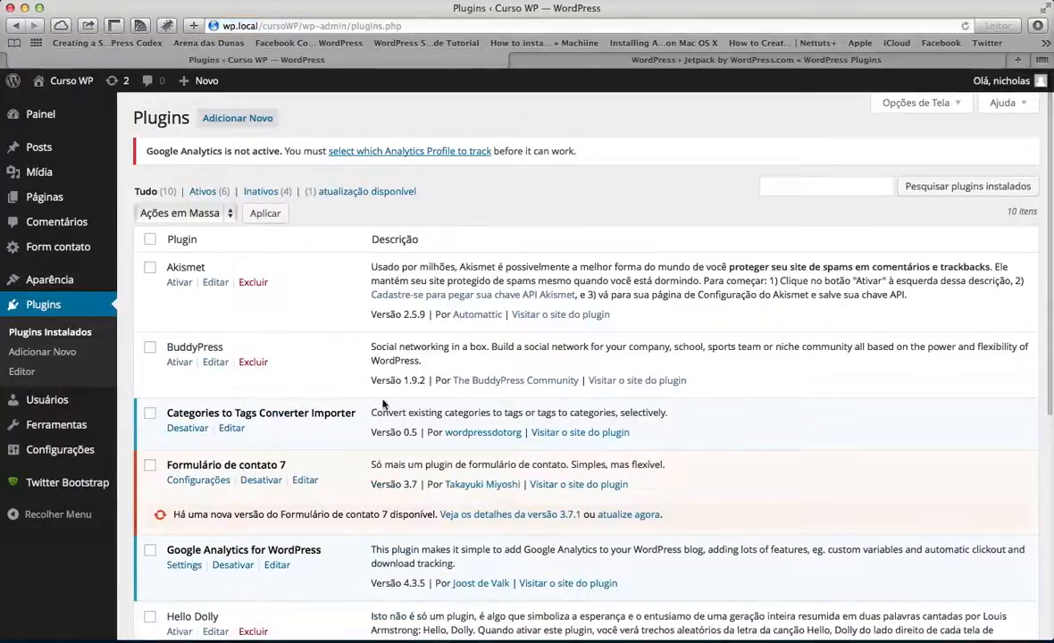
{"action": "scroll", "coordinate": [371, 384], "scroll_direction": "down", "scroll_amount": 4}
{"action": "scroll", "coordinate": [374, 397], "scroll_direction": "down", "scroll_amount": 3}
{"action": "left_click", "coordinate": [179, 353]}
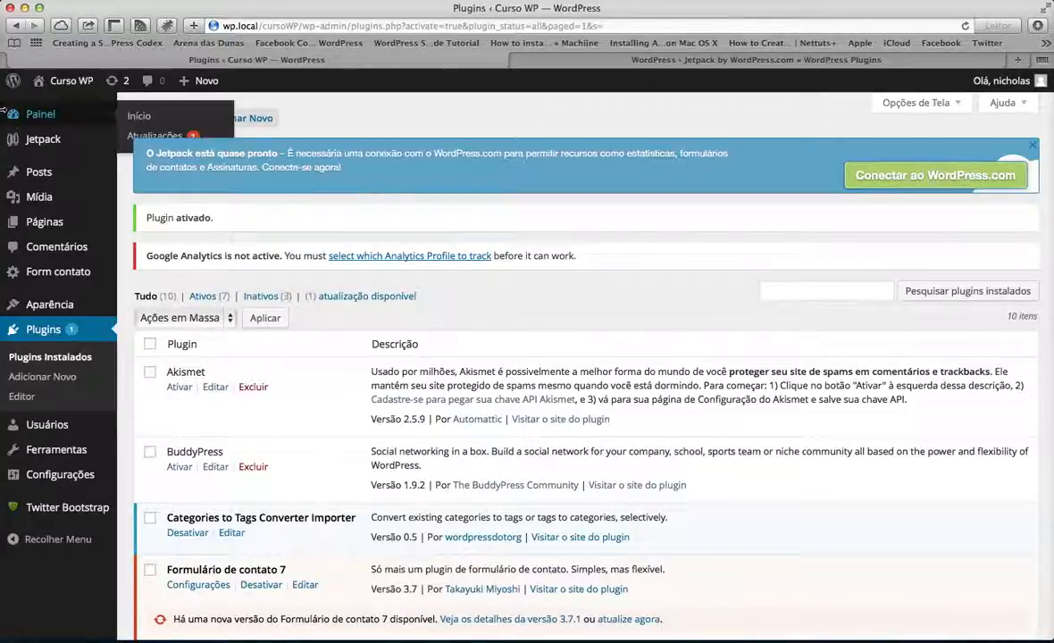
Step: Open the Jetpack admin page and look through its available modules
{"action": "left_click", "coordinate": [36, 145]}
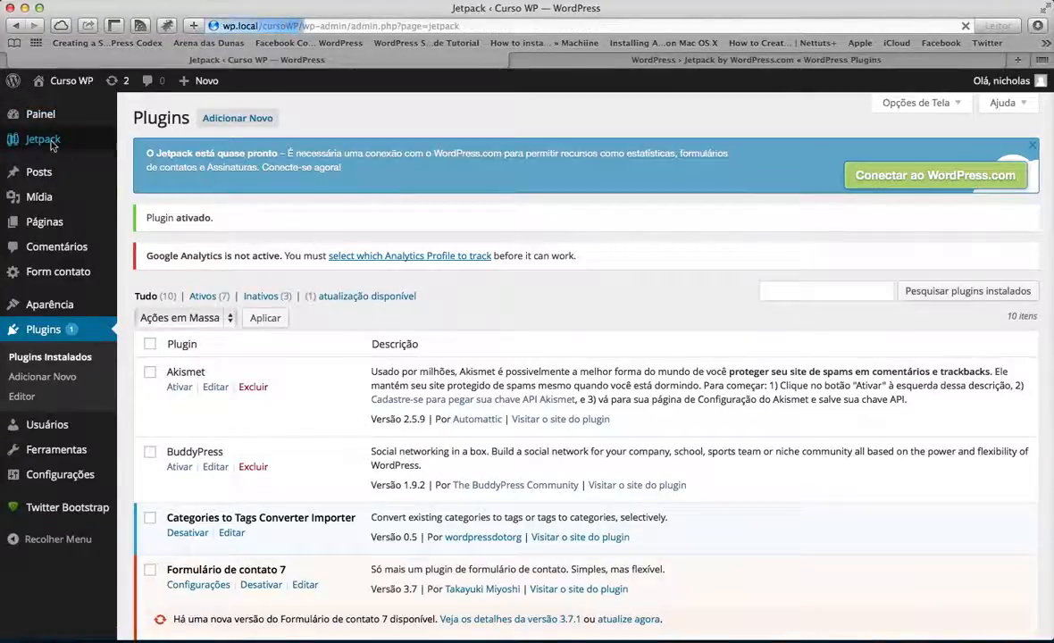
{"action": "scroll", "coordinate": [608, 236], "scroll_direction": "down", "scroll_amount": 5}
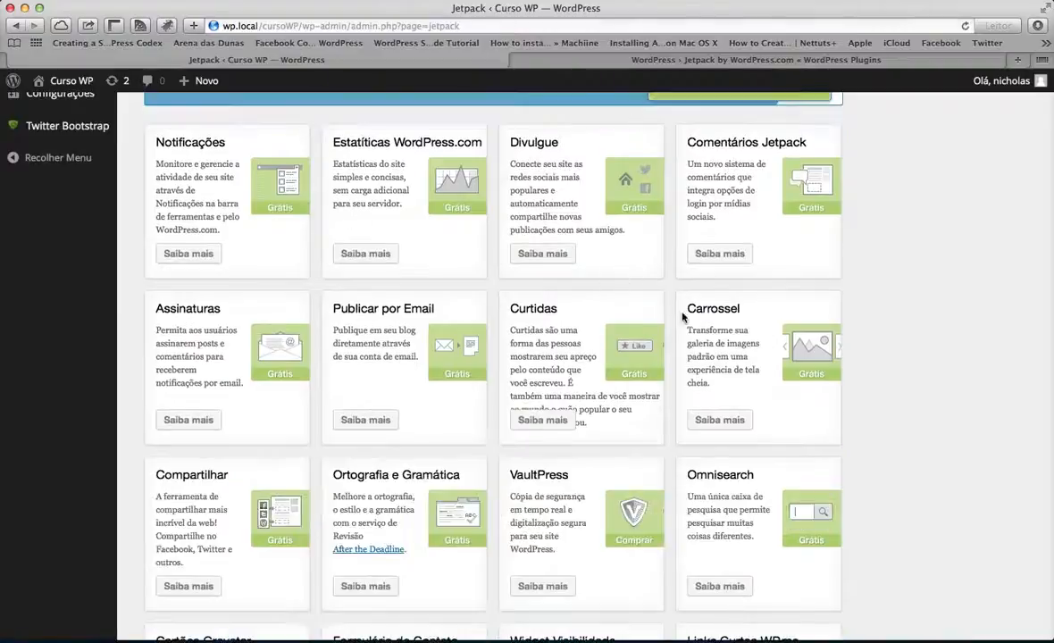
{"action": "scroll", "coordinate": [494, 261], "scroll_direction": "down", "scroll_amount": 10}
{"action": "scroll", "coordinate": [692, 322], "scroll_direction": "down", "scroll_amount": 10}
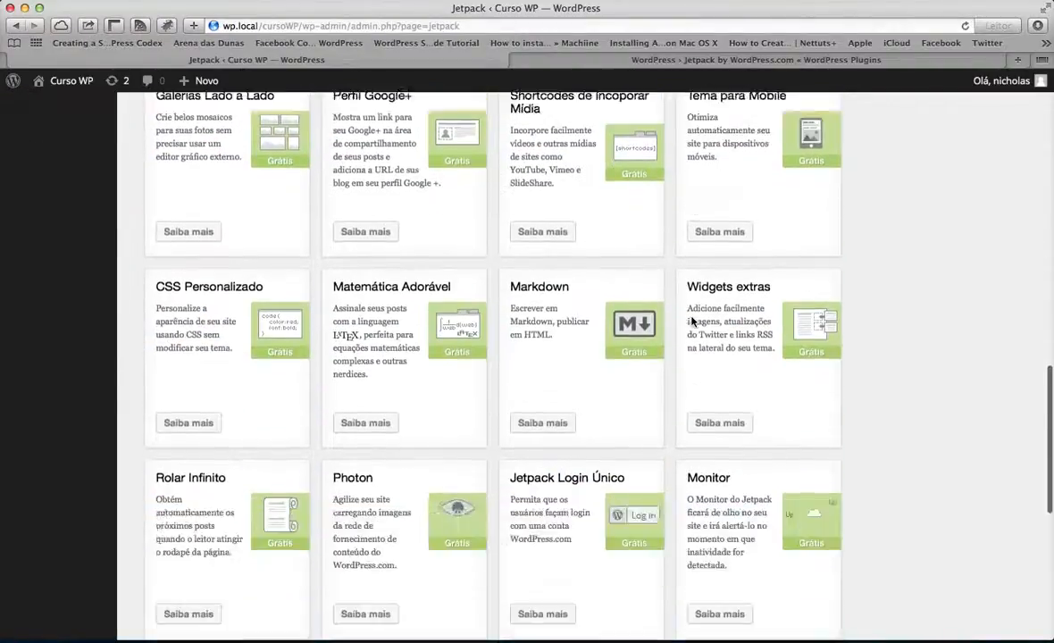
{"action": "scroll", "coordinate": [693, 322], "scroll_direction": "up", "scroll_amount": 20}
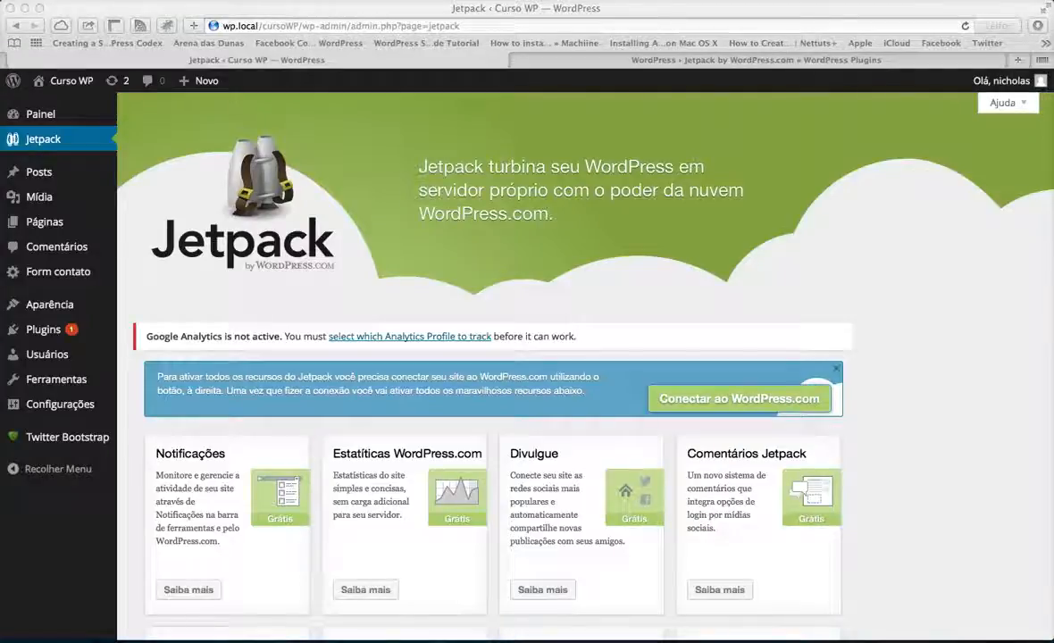
Step: Switch to Sublime Text, shorten the themes folder path in the project file to "Wordpress/cursoWP/" and save it
{"action": "mouse_move", "coordinate": [562, 616]}
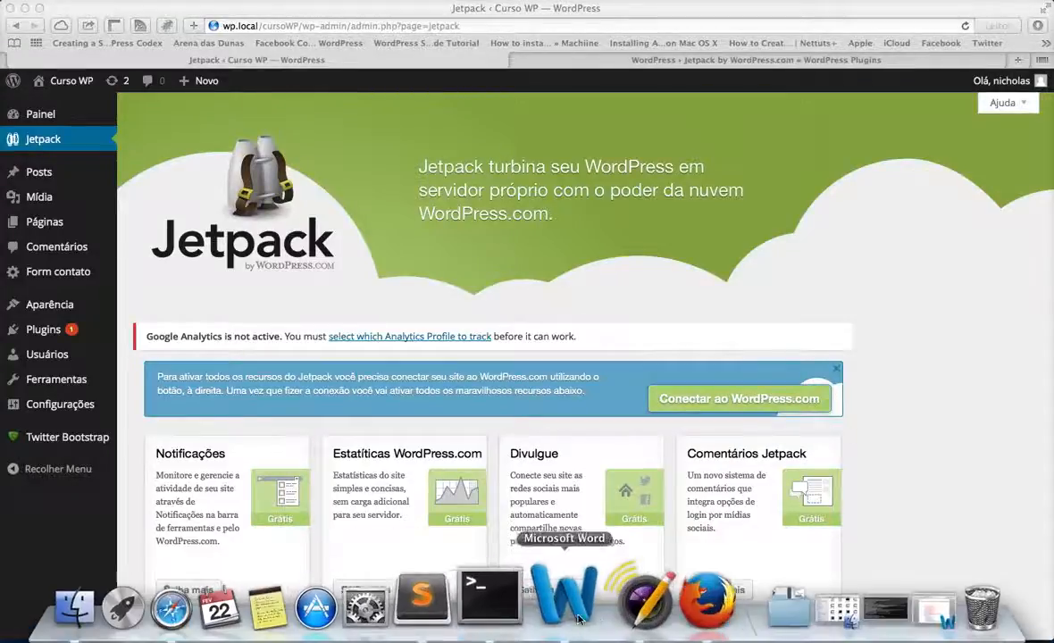
{"action": "left_click", "coordinate": [482, 602]}
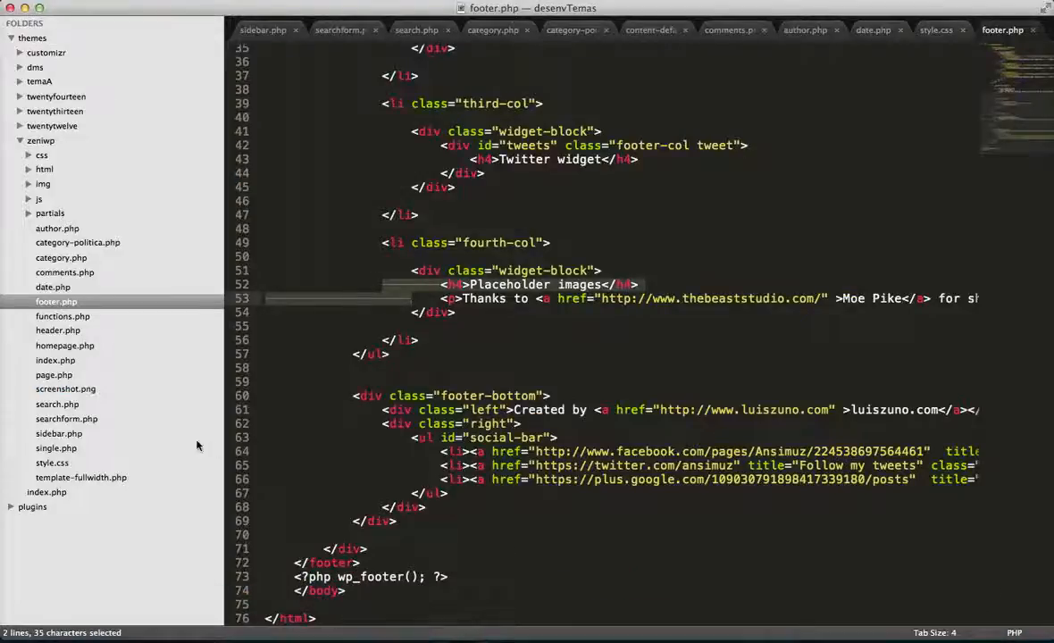
{"action": "scroll", "coordinate": [393, 293], "scroll_direction": "up", "scroll_amount": 1}
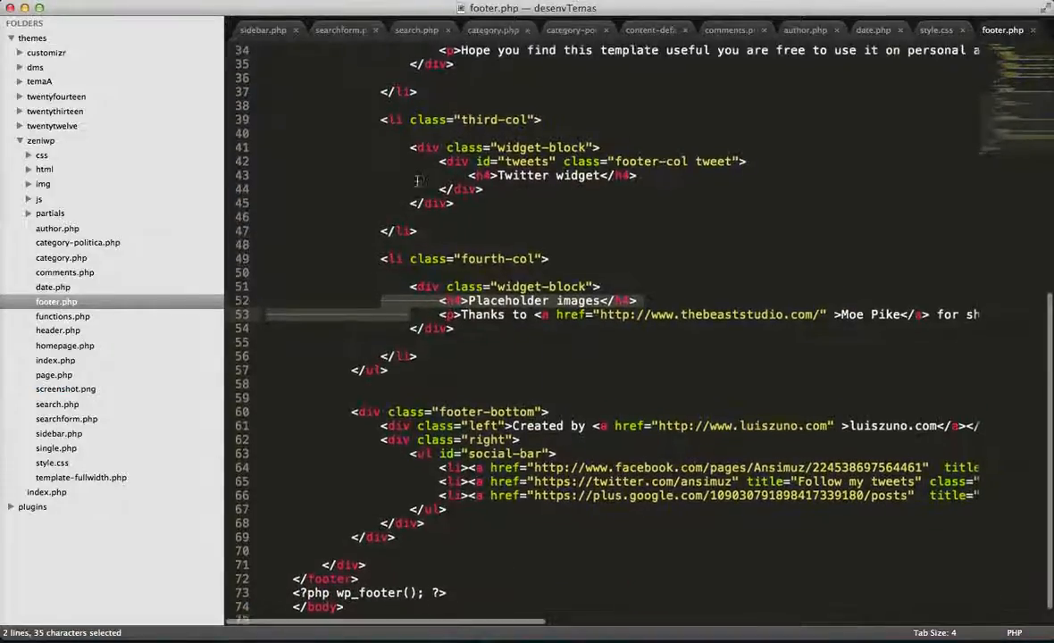
{"action": "left_click", "coordinate": [428, 1]}
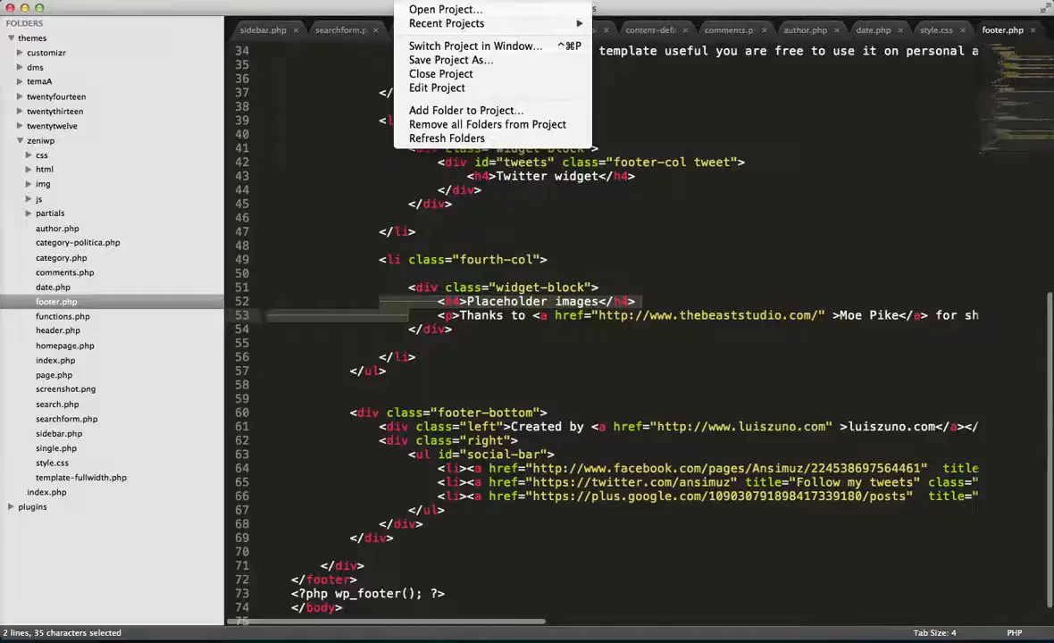
{"action": "left_click", "coordinate": [401, 87]}
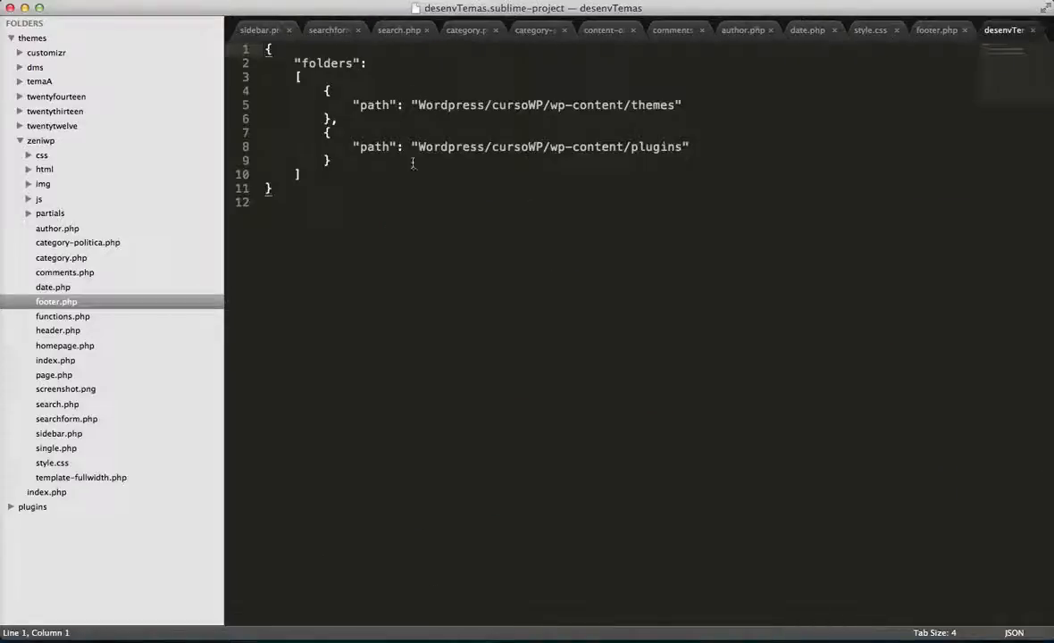
{"action": "left_click_drag", "start_coordinate": [676, 105], "coordinate": [548, 105]}
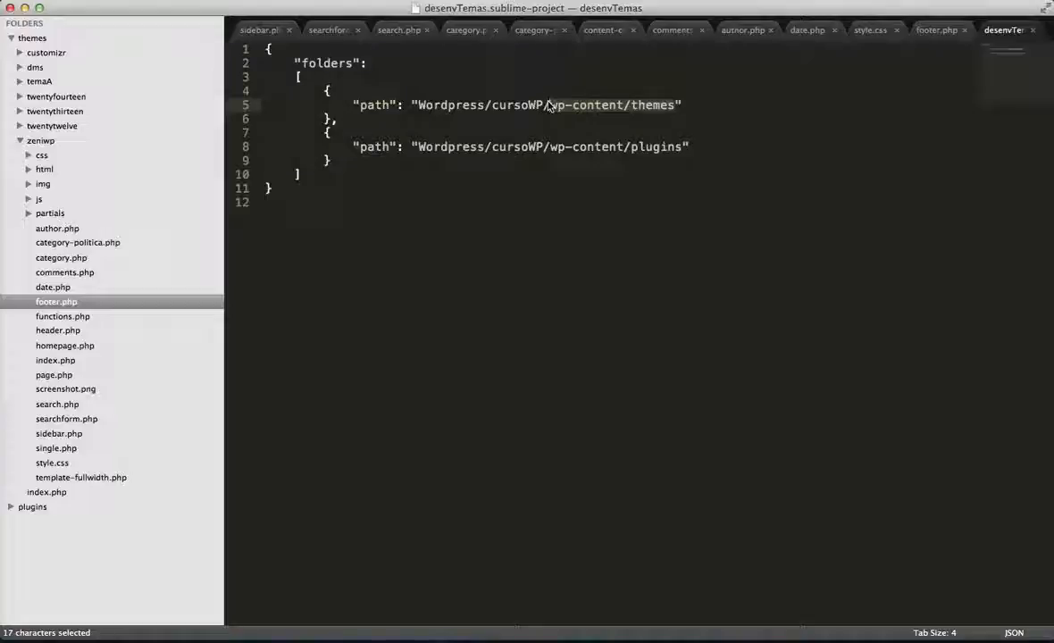
{"action": "key", "text": "BackSpace"}
{"action": "key", "text": "super+s"}
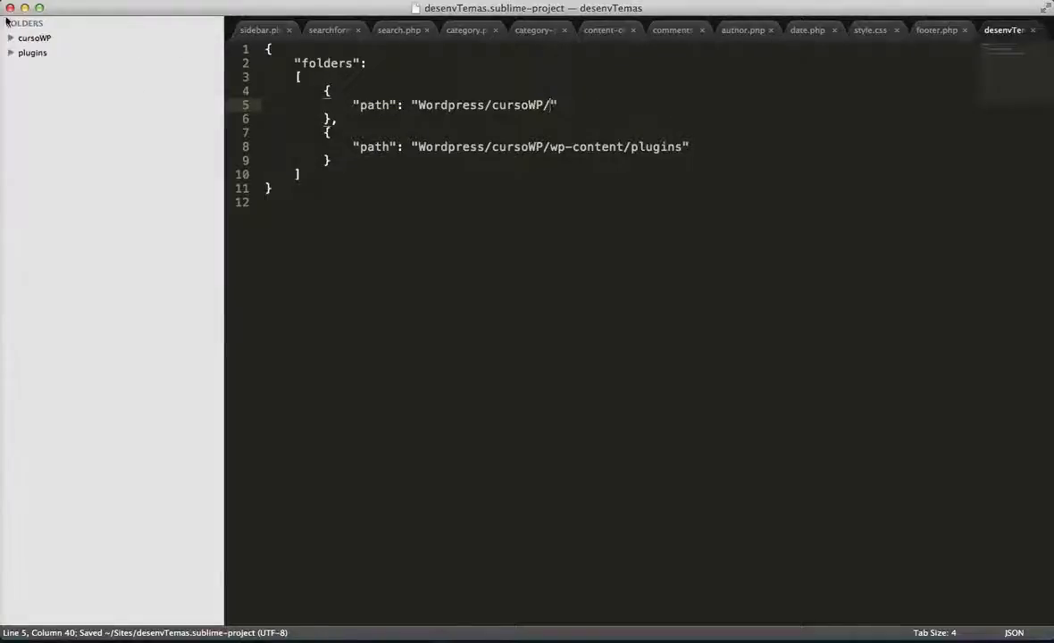
Step: Expand the cursoWP folder and open wp-config.php in its own permanent tab
{"action": "left_click", "coordinate": [40, 37]}
{"action": "left_click", "coordinate": [64, 184]}
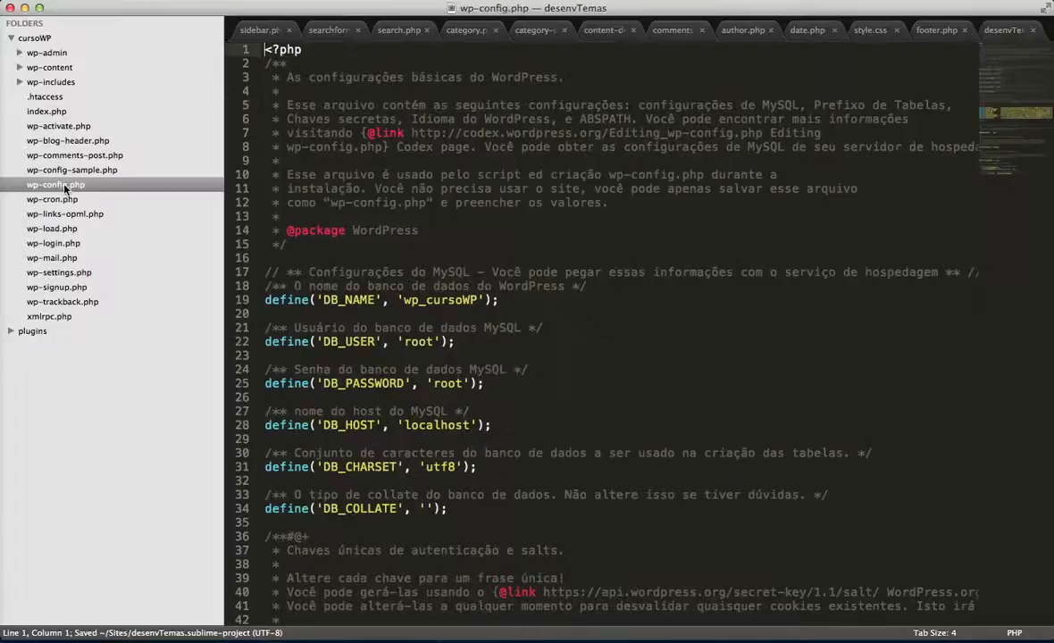
{"action": "double_click", "coordinate": [61, 185]}
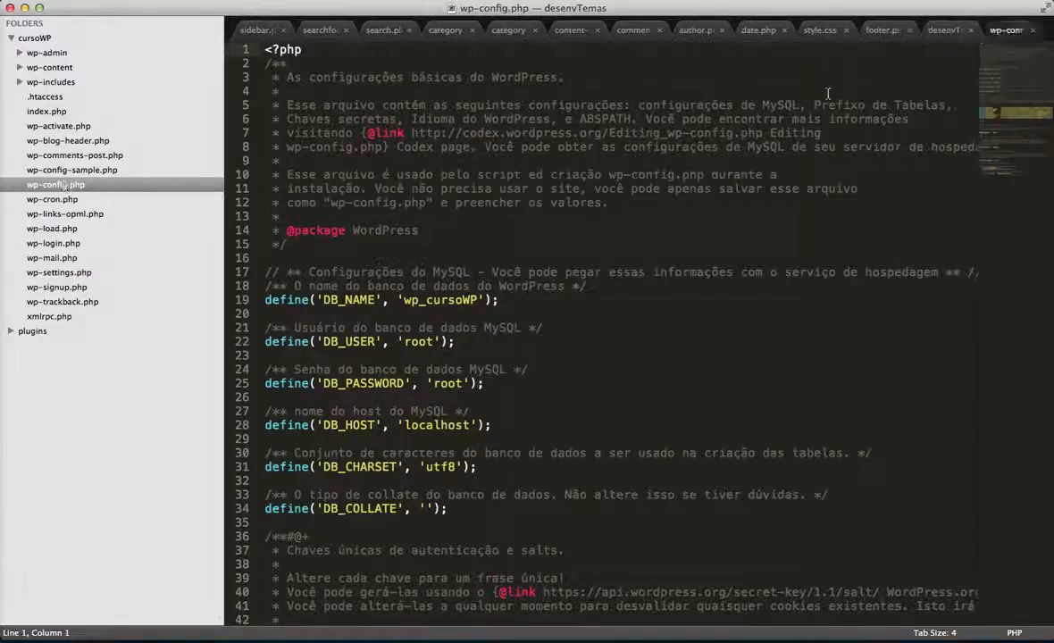
Step: Undo the path edit in desenvTemas.sublime-project, save the file and close it
{"action": "left_click", "coordinate": [944, 29]}
{"action": "key", "text": "super+z"}
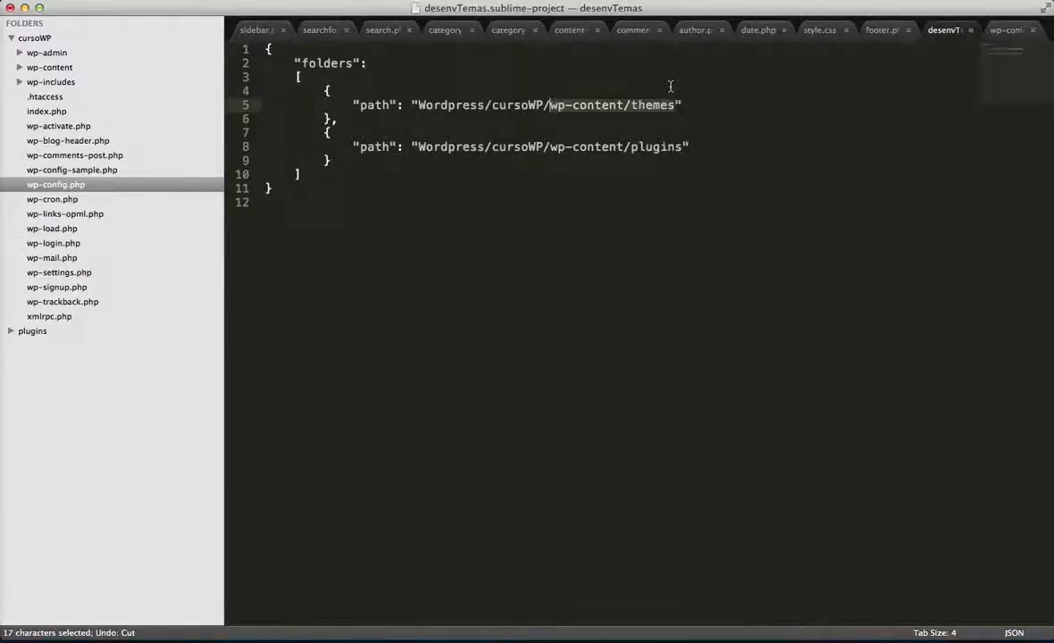
{"action": "key", "text": "super+s"}
{"action": "left_click", "coordinate": [970, 30]}
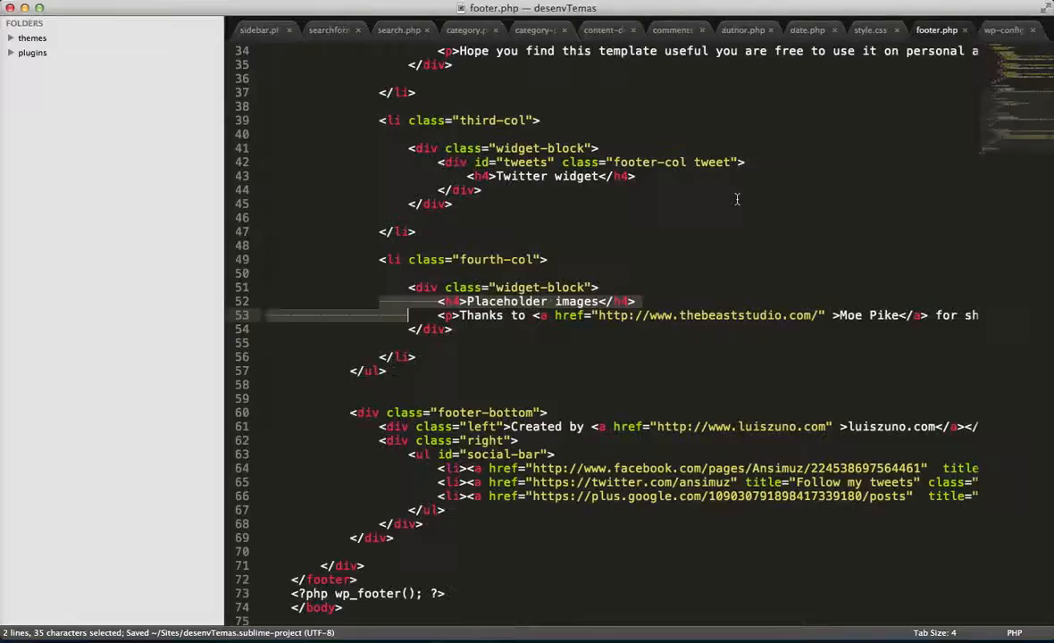
Step: Add define('JETPACK_DEV_DEBUG', true); on a new line below the DB_COLLATE definition in wp-config.php and save the file
{"action": "left_click", "coordinate": [1001, 29]}
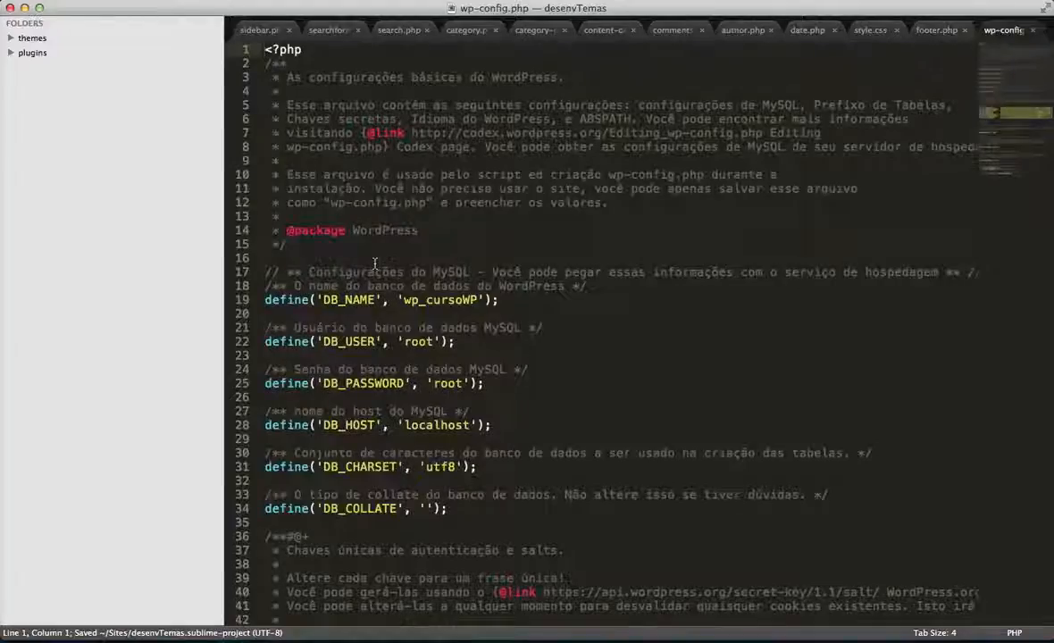
{"action": "scroll", "coordinate": [375, 262], "scroll_direction": "down", "scroll_amount": 5}
{"action": "scroll", "coordinate": [496, 297], "scroll_direction": "down", "scroll_amount": 1}
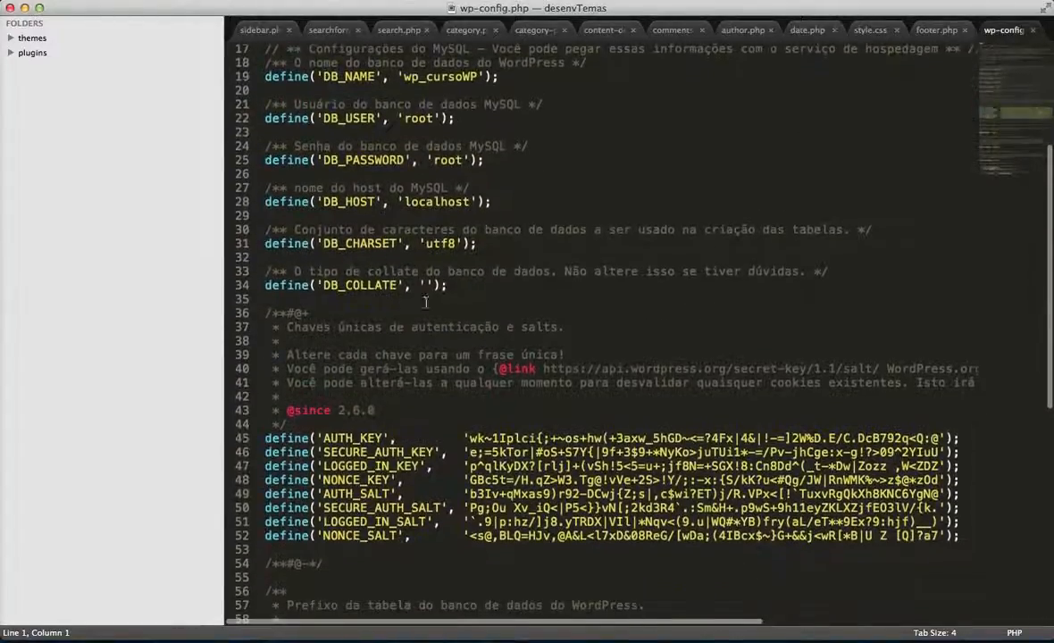
{"action": "left_click", "coordinate": [495, 297]}
{"action": "key", "text": "Return"}
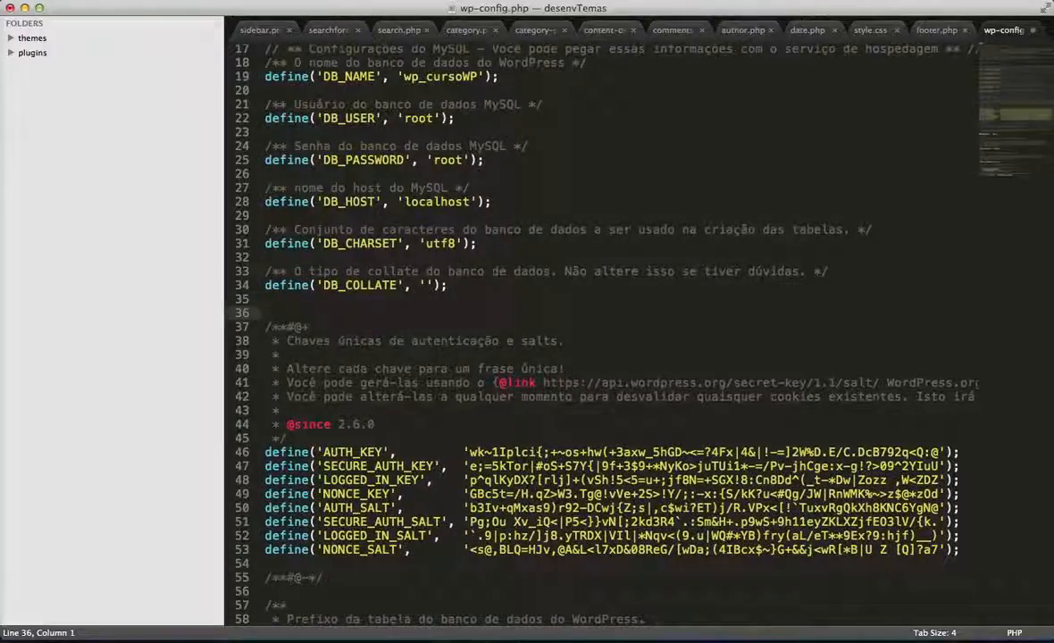
{"action": "type", "text": "define('"}
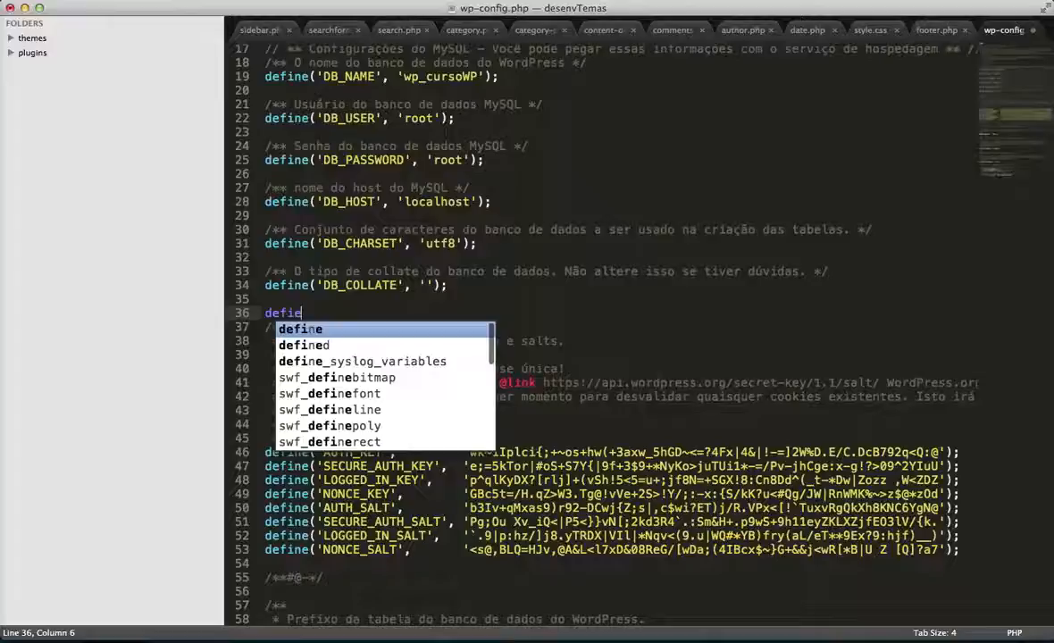
{"action": "type", "text": ");"}
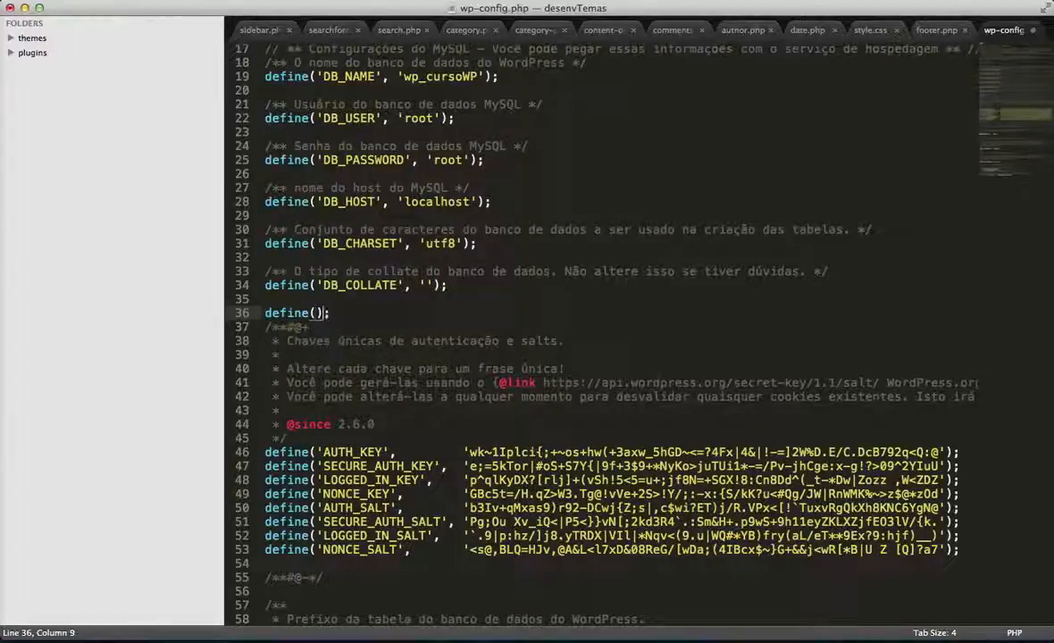
{"action": "key", "text": "Left"}
{"action": "key", "text": "Left"}
{"action": "type", "text": "''"}
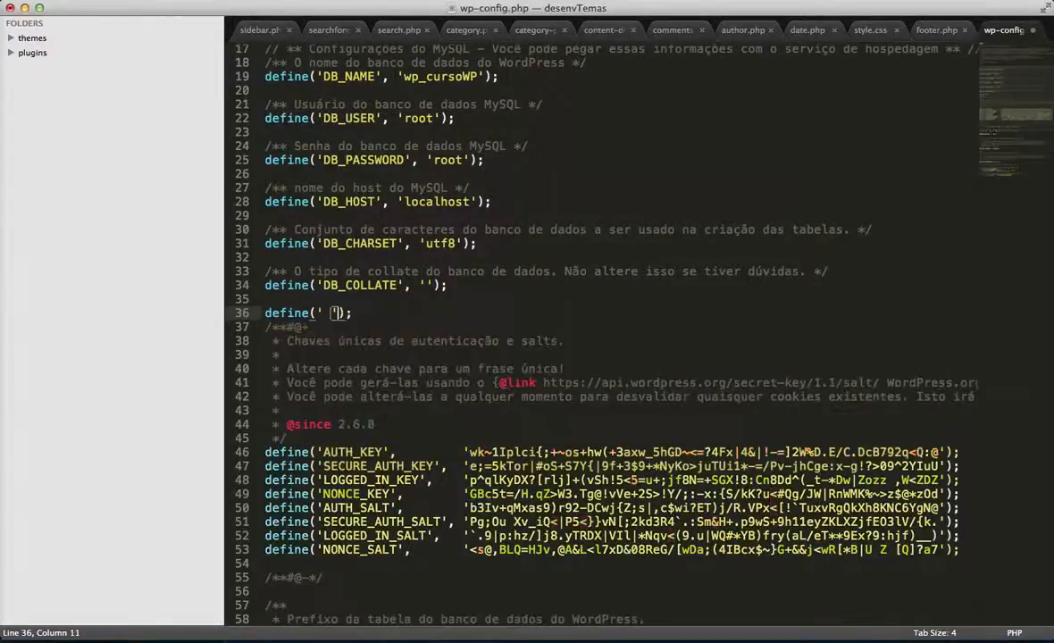
{"action": "type", "text": "JETPACK"}
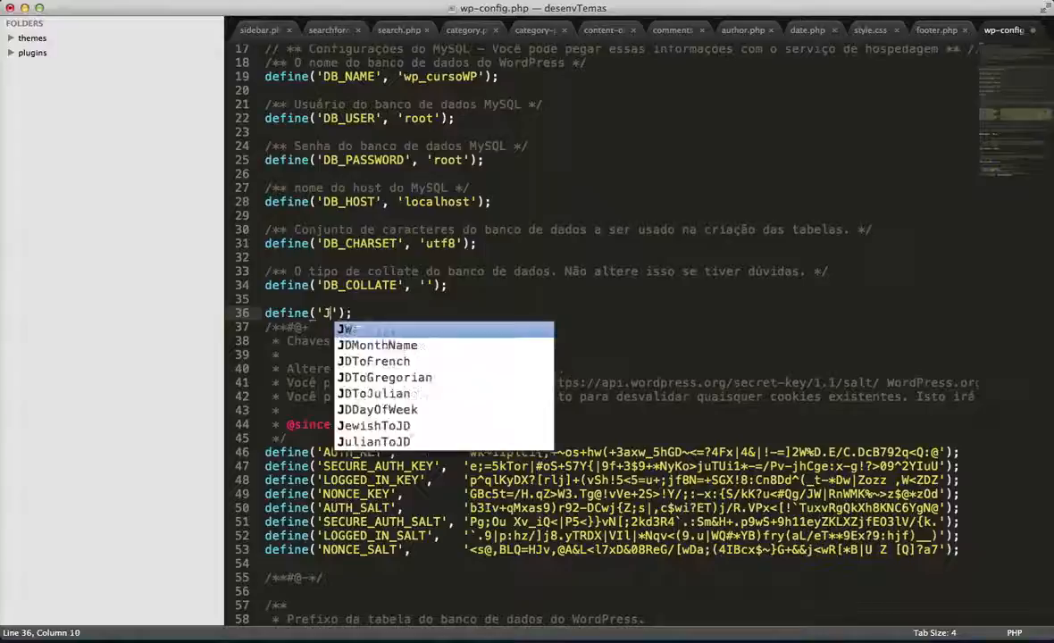
{"action": "type", "text": "_DEV_DEBUG"}
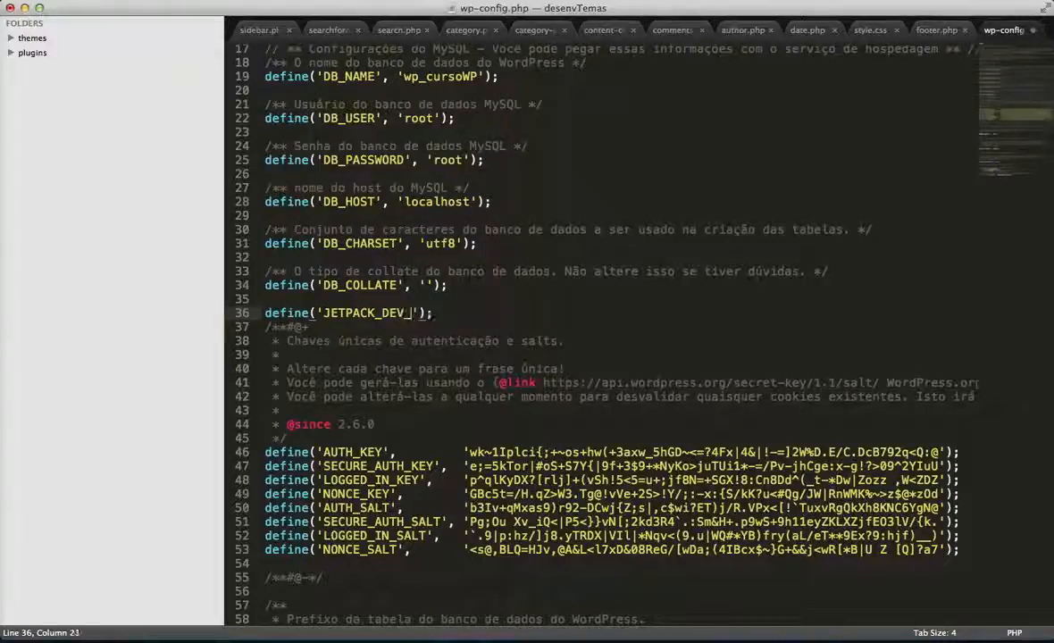
{"action": "type", "text": "', true"}
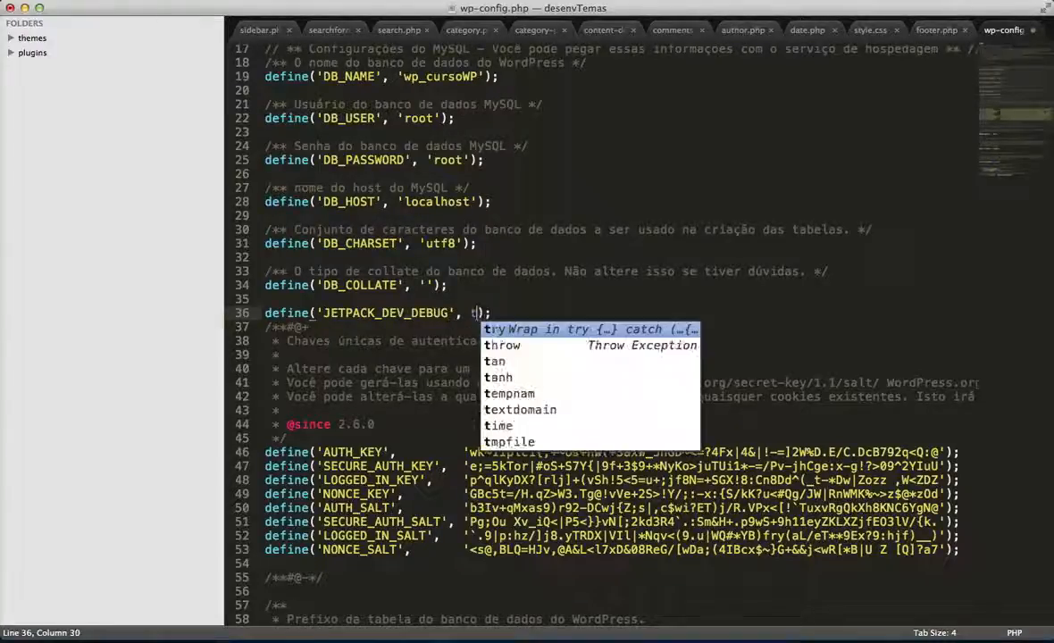
{"action": "key", "text": "ctrl+s"}
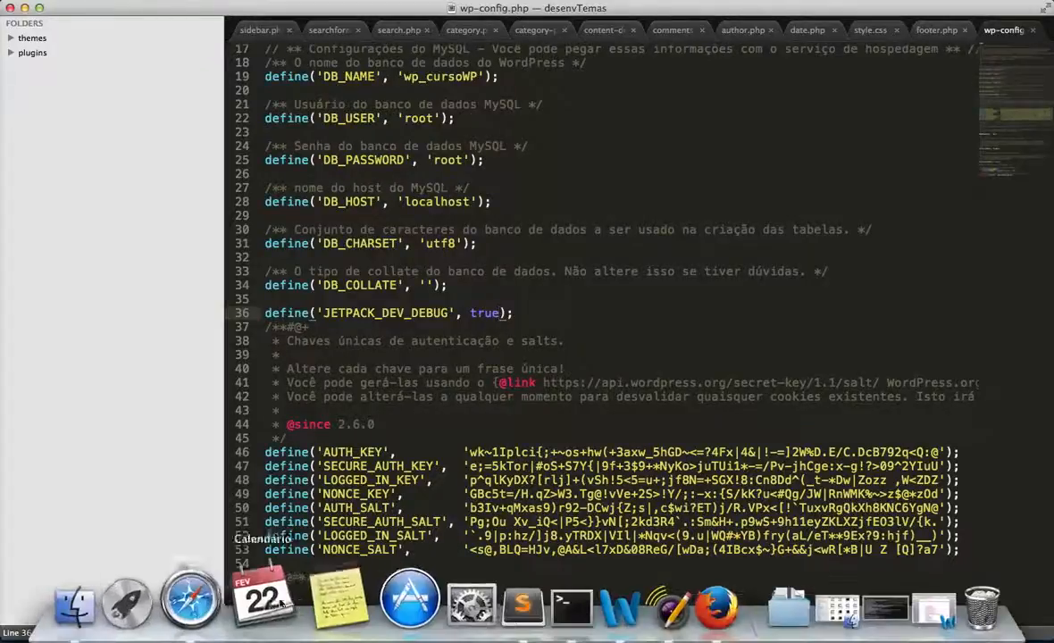
Step: Switch back to Safari, reload the Jetpack admin page and examine which modules can be activated
{"action": "left_click", "coordinate": [218, 594]}
{"action": "left_click", "coordinate": [55, 141]}
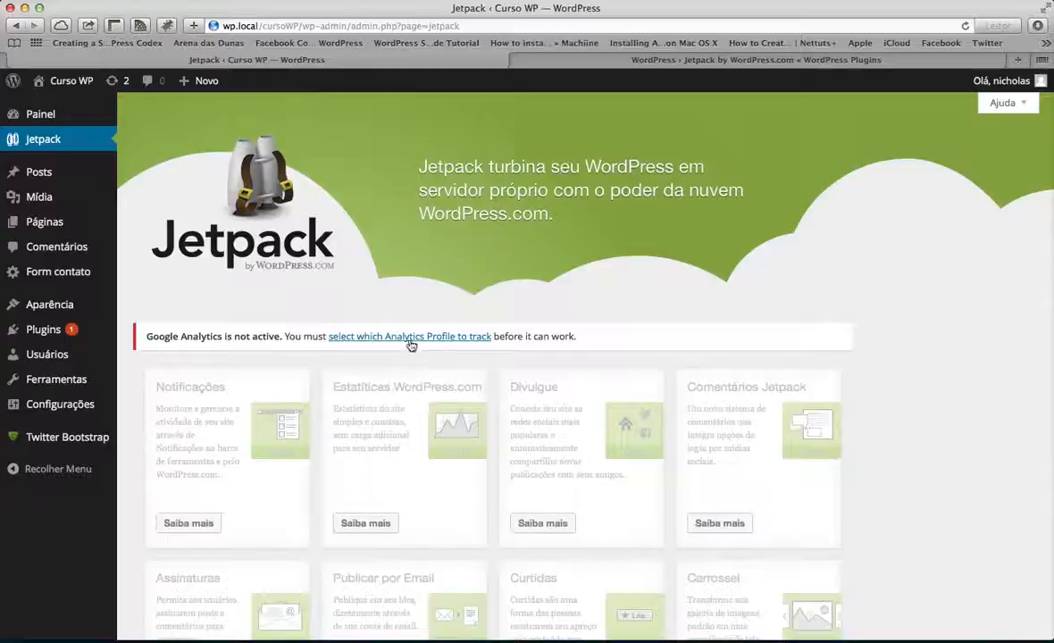
{"action": "scroll", "coordinate": [270, 364], "scroll_direction": "down", "scroll_amount": 5}
{"action": "scroll", "coordinate": [491, 258], "scroll_direction": "up", "scroll_amount": 5}
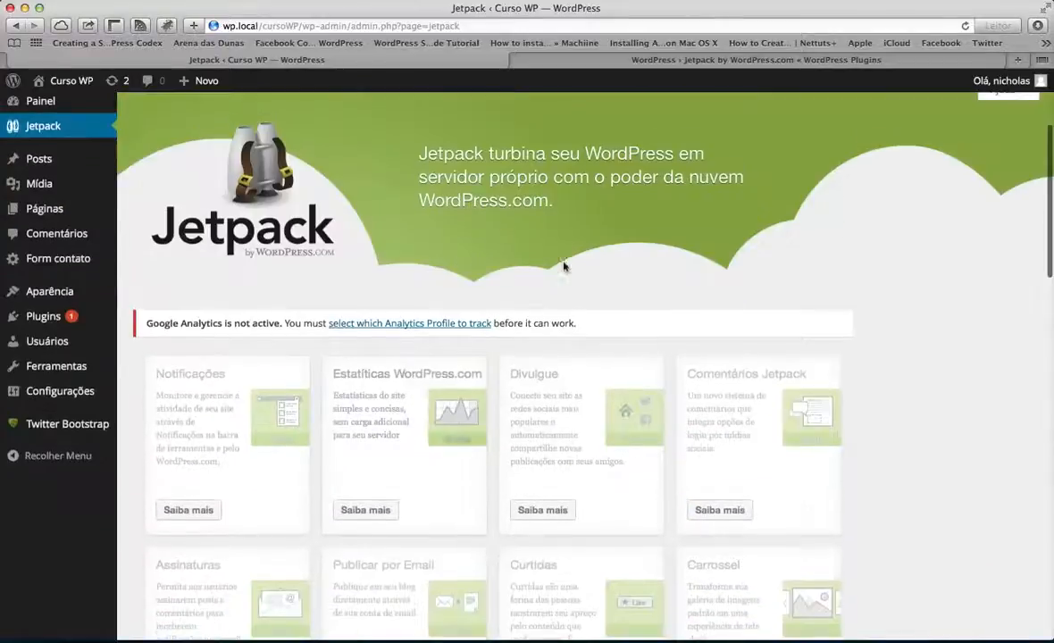
{"action": "scroll", "coordinate": [561, 368], "scroll_direction": "down", "scroll_amount": 5}
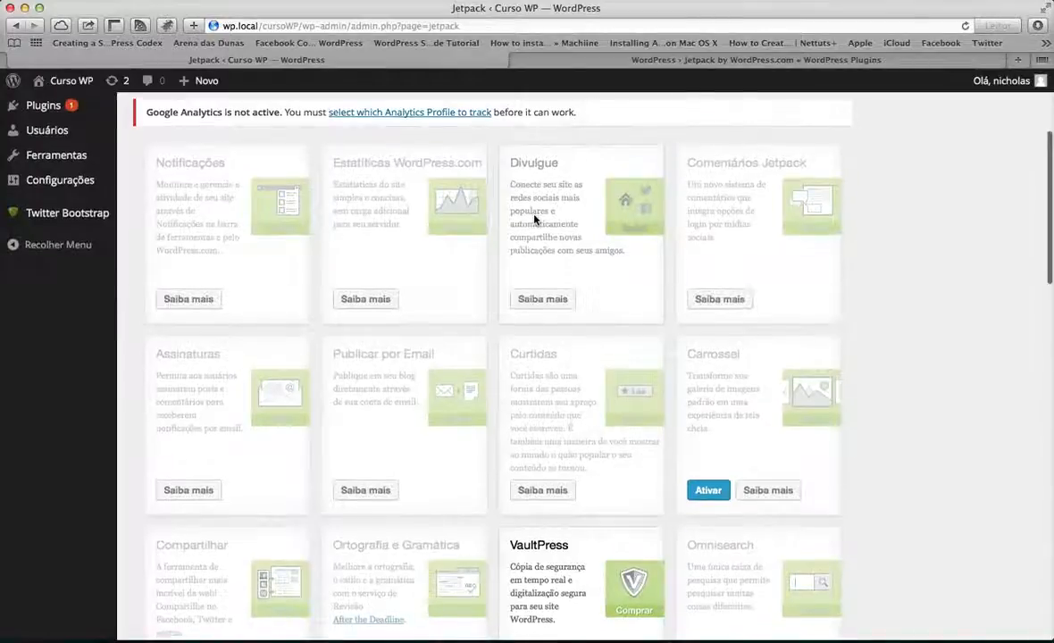
Step: Examine the Jetpack module cards from Carrossel down to Monitor for modules that offer activation
{"action": "scroll", "coordinate": [509, 219], "scroll_direction": "down", "scroll_amount": 3}
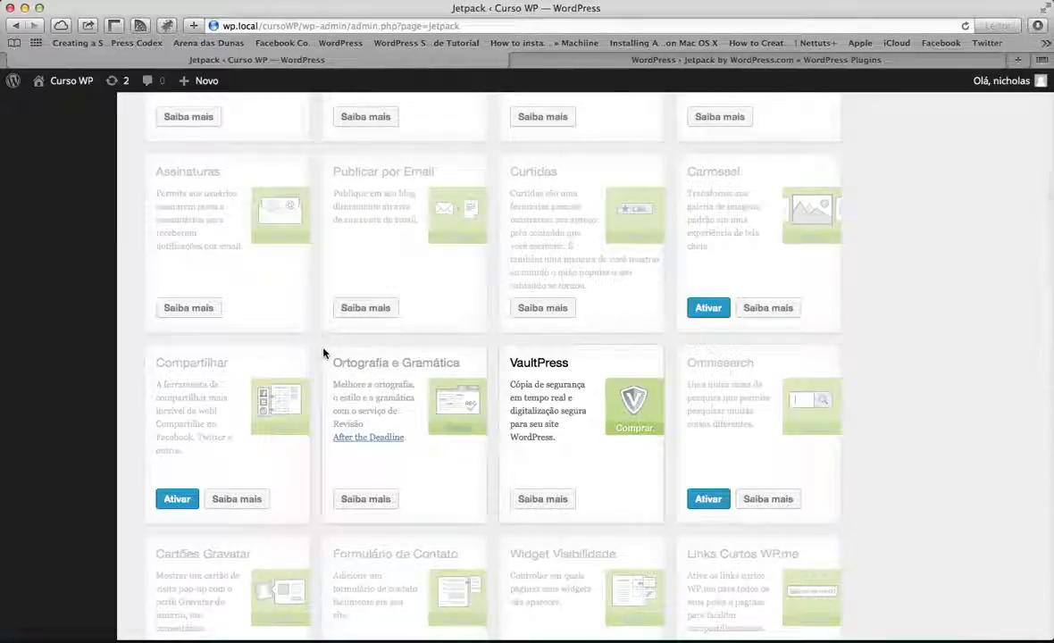
{"action": "scroll", "coordinate": [324, 353], "scroll_direction": "down", "scroll_amount": 5}
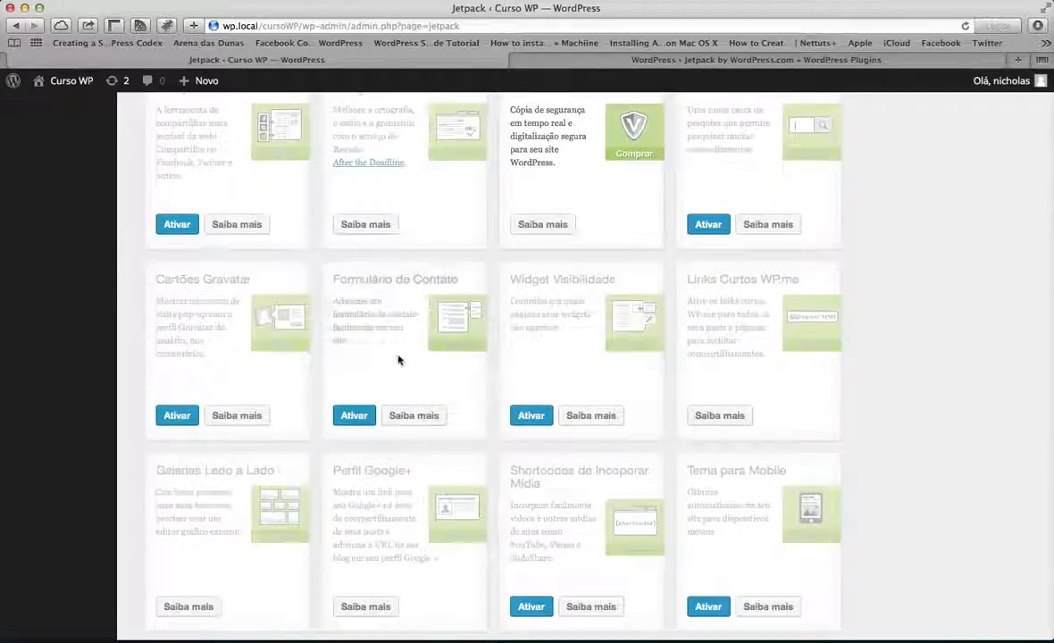
{"action": "scroll", "coordinate": [464, 361], "scroll_direction": "down", "scroll_amount": 4}
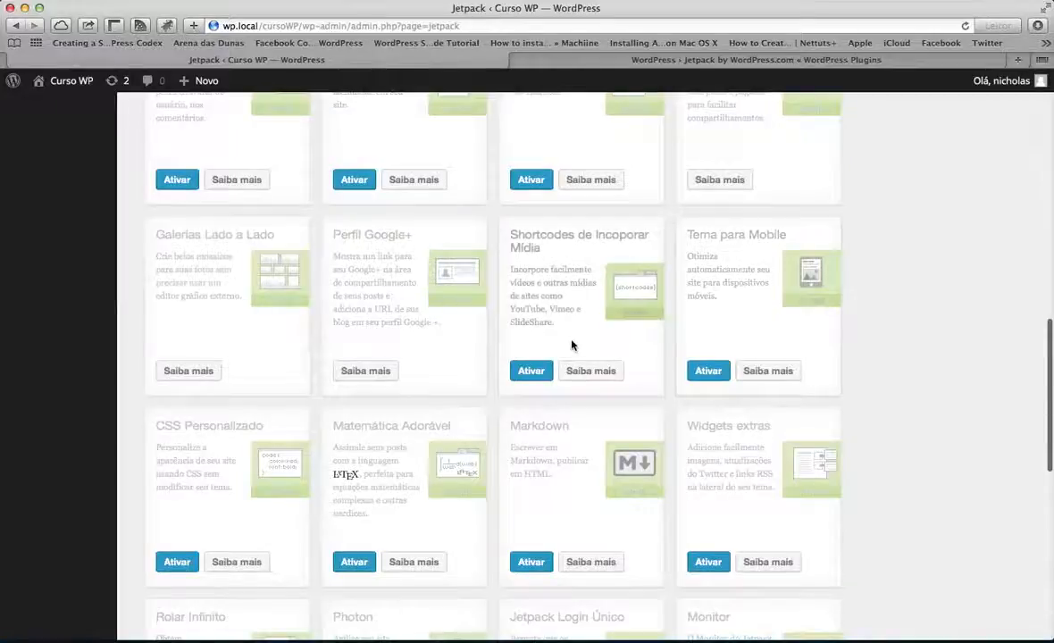
{"action": "scroll", "coordinate": [609, 367], "scroll_direction": "up", "scroll_amount": 3}
{"action": "scroll", "coordinate": [609, 369], "scroll_direction": "down", "scroll_amount": 6}
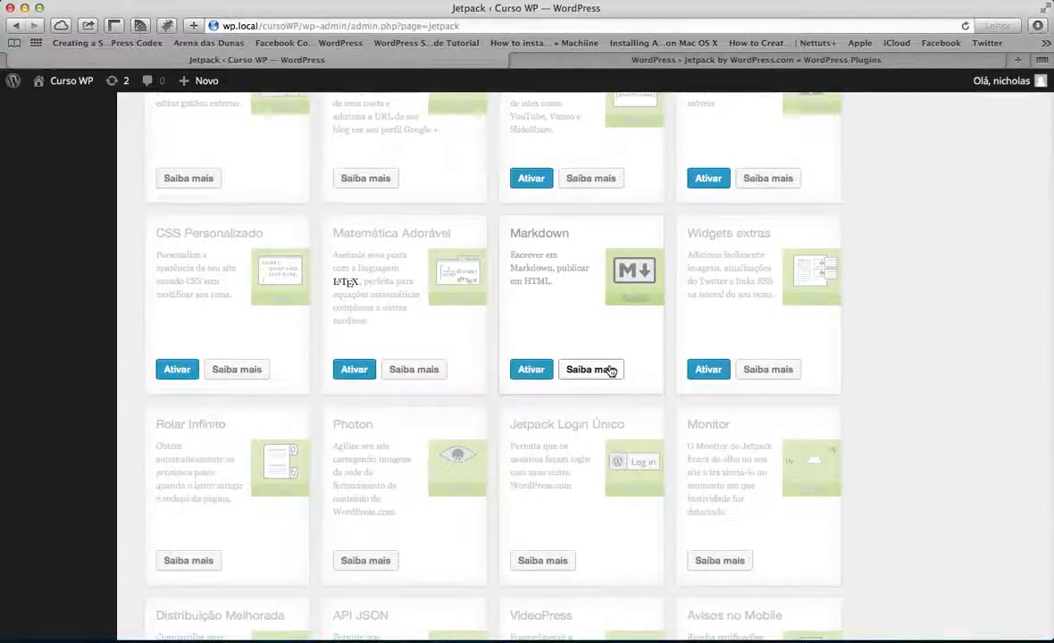
{"action": "scroll", "coordinate": [610, 371], "scroll_direction": "up", "scroll_amount": 5}
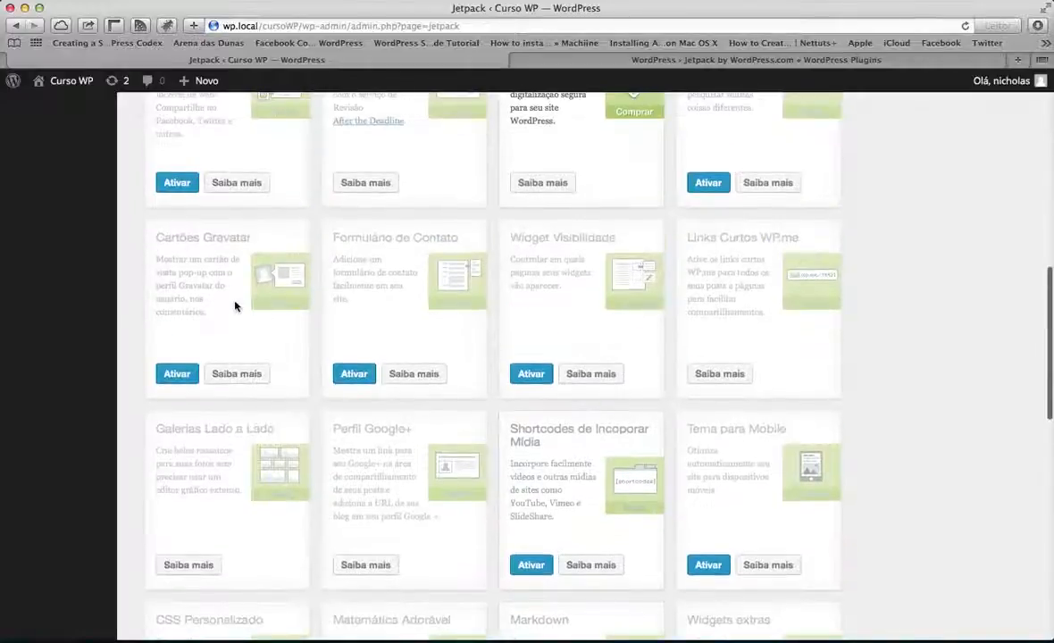
{"action": "scroll", "coordinate": [239, 306], "scroll_direction": "up", "scroll_amount": 3}
{"action": "scroll", "coordinate": [172, 369], "scroll_direction": "up", "scroll_amount": 1}
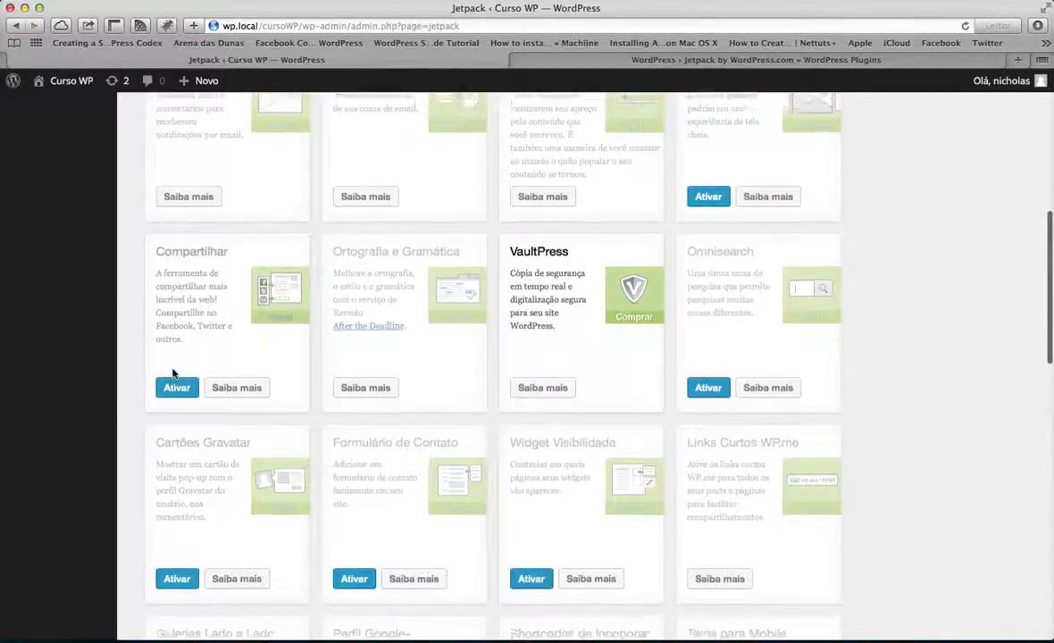
Step: Activate the Compartilhar module in Jetpack and open its configuration page
{"action": "left_click", "coordinate": [177, 394]}
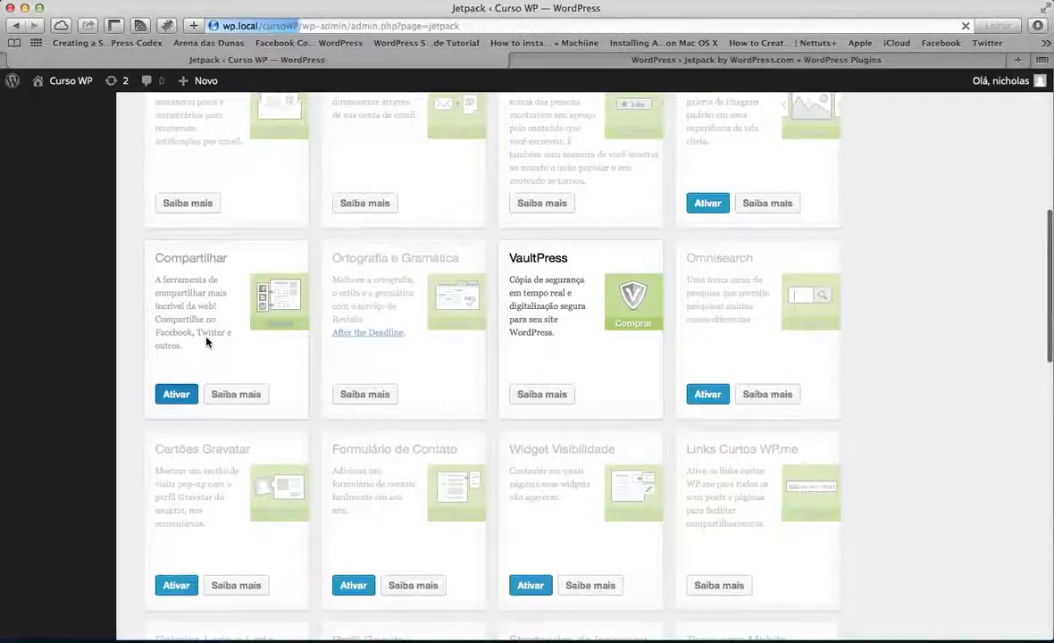
{"action": "scroll", "coordinate": [217, 347], "scroll_direction": "down", "scroll_amount": 5}
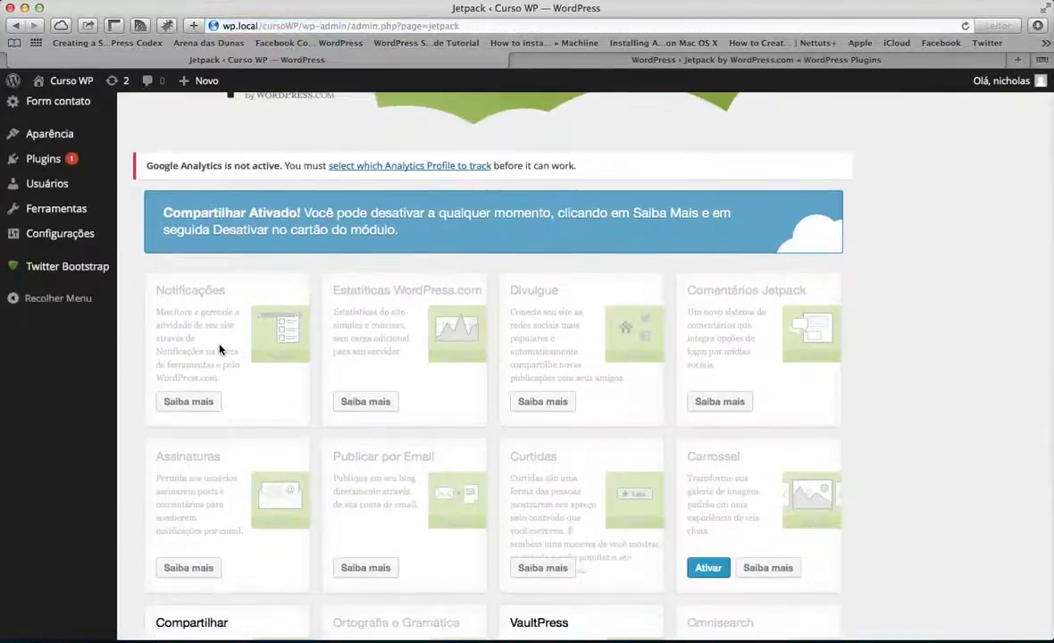
{"action": "scroll", "coordinate": [221, 349], "scroll_direction": "down", "scroll_amount": 1}
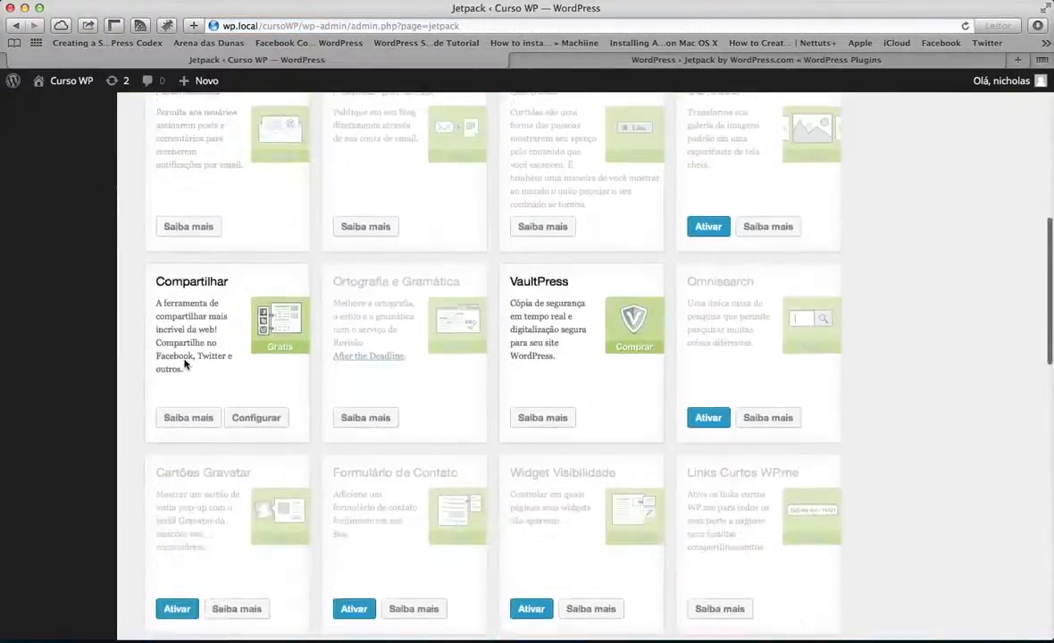
{"action": "left_click", "coordinate": [257, 418]}
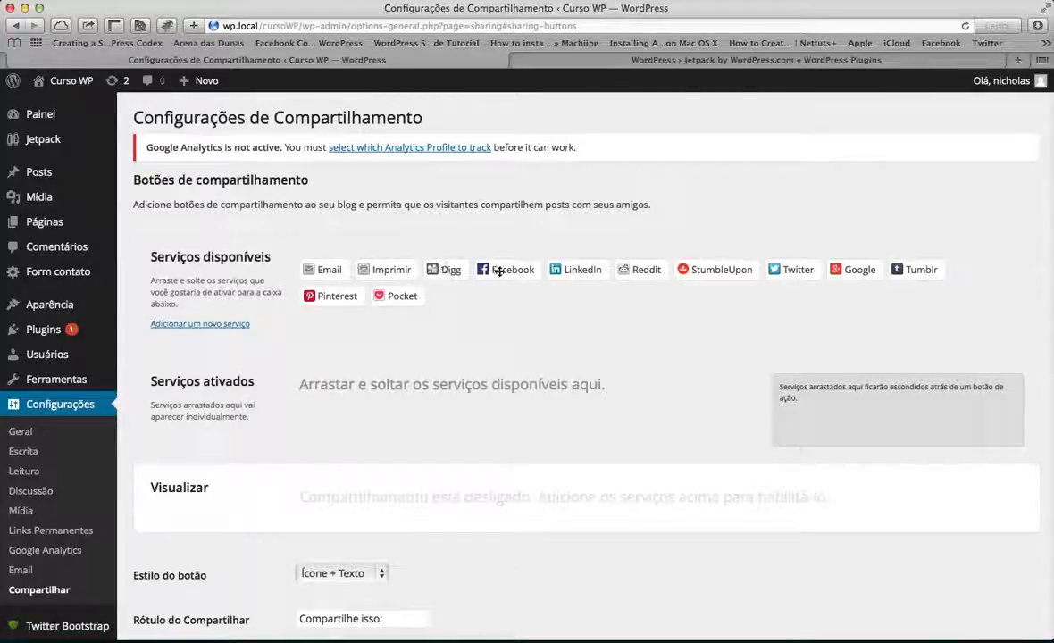
Step: Enable LinkedIn, Twitter, Google, Facebook, Email and Imprimir, in that order, as individually shown sharing services
{"action": "left_click_drag", "start_coordinate": [487, 269], "coordinate": [336, 434]}
{"action": "left_click_drag", "start_coordinate": [720, 269], "coordinate": [334, 395]}
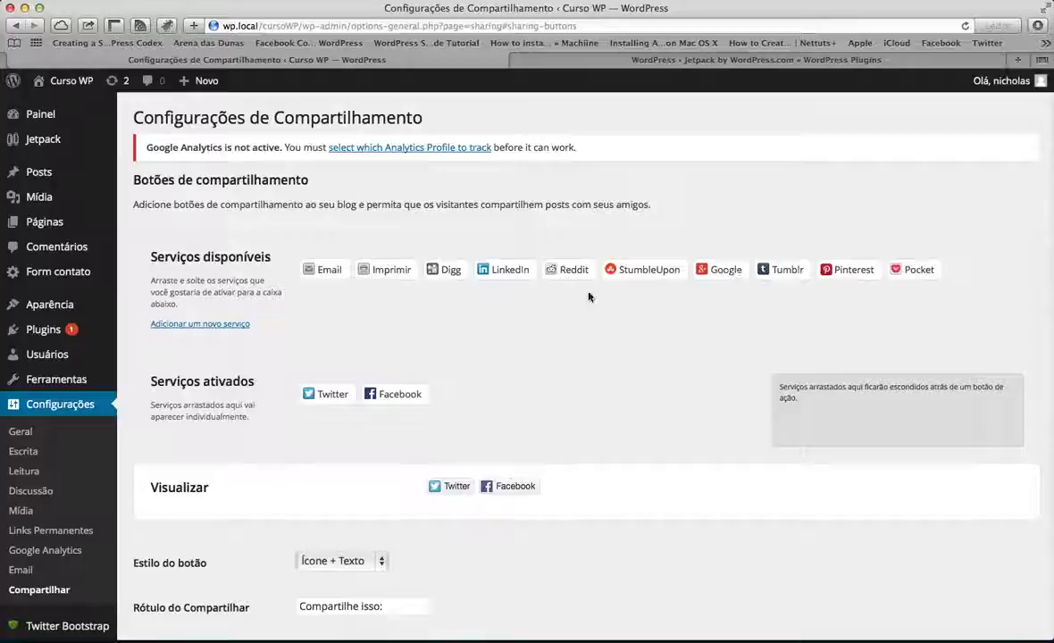
{"action": "left_click_drag", "start_coordinate": [724, 272], "coordinate": [397, 394]}
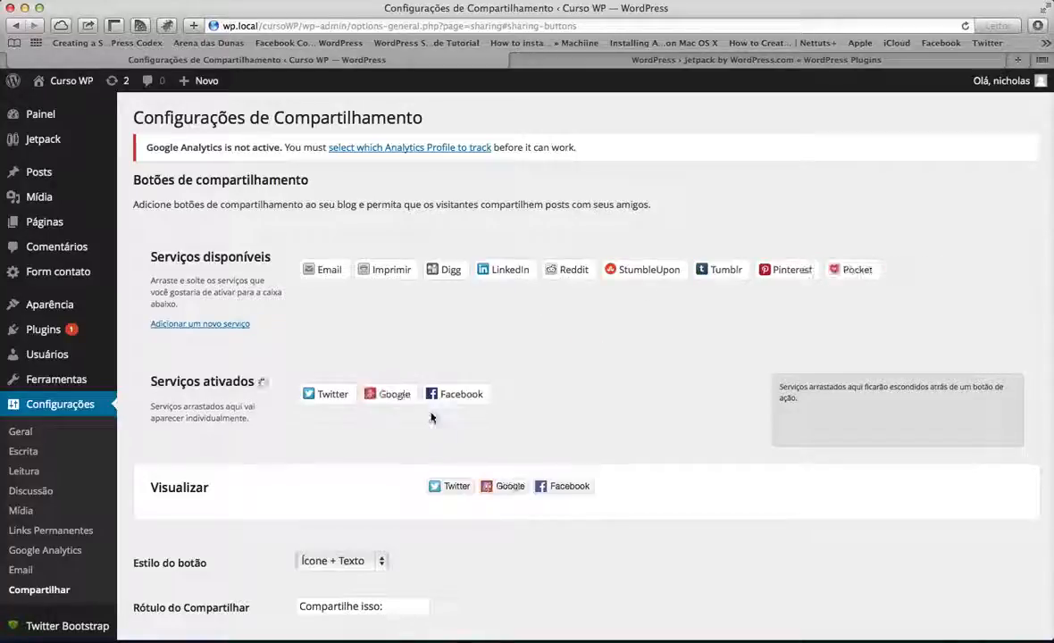
{"action": "left_click_drag", "start_coordinate": [492, 277], "coordinate": [308, 393]}
{"action": "left_click_drag", "start_coordinate": [324, 269], "coordinate": [616, 393]}
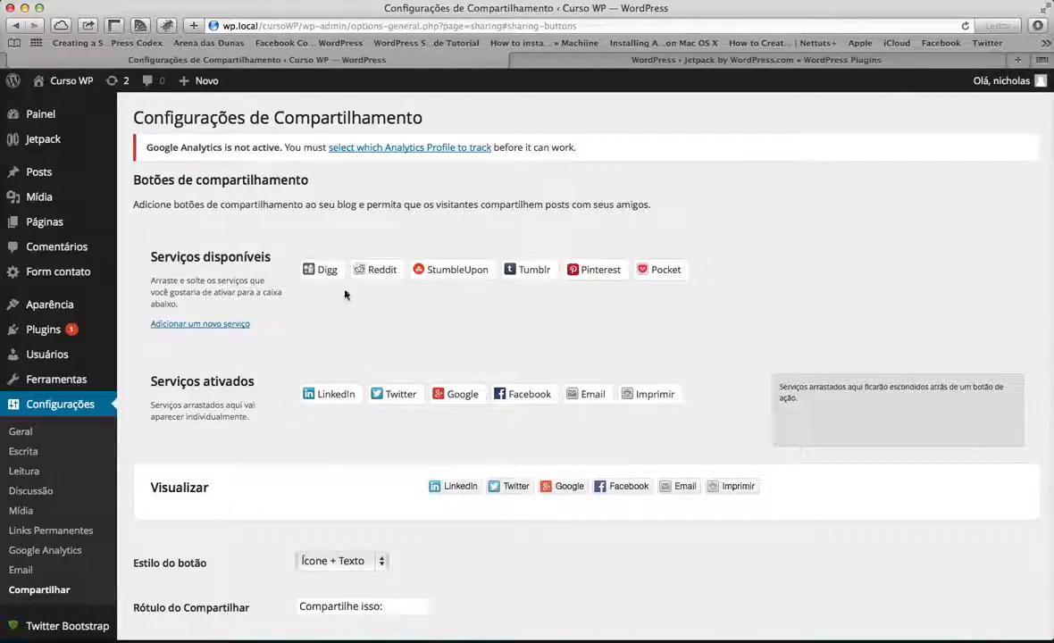
Step: Place Reddit, Digg, Pocket, Pinterest, Tumblr and StumbleUpon among the services hidden behind the Mais button and preview that button
{"action": "left_click_drag", "start_coordinate": [314, 268], "coordinate": [810, 426]}
{"action": "left_click_drag", "start_coordinate": [355, 273], "coordinate": [837, 435]}
{"action": "left_click_drag", "start_coordinate": [354, 269], "coordinate": [914, 446]}
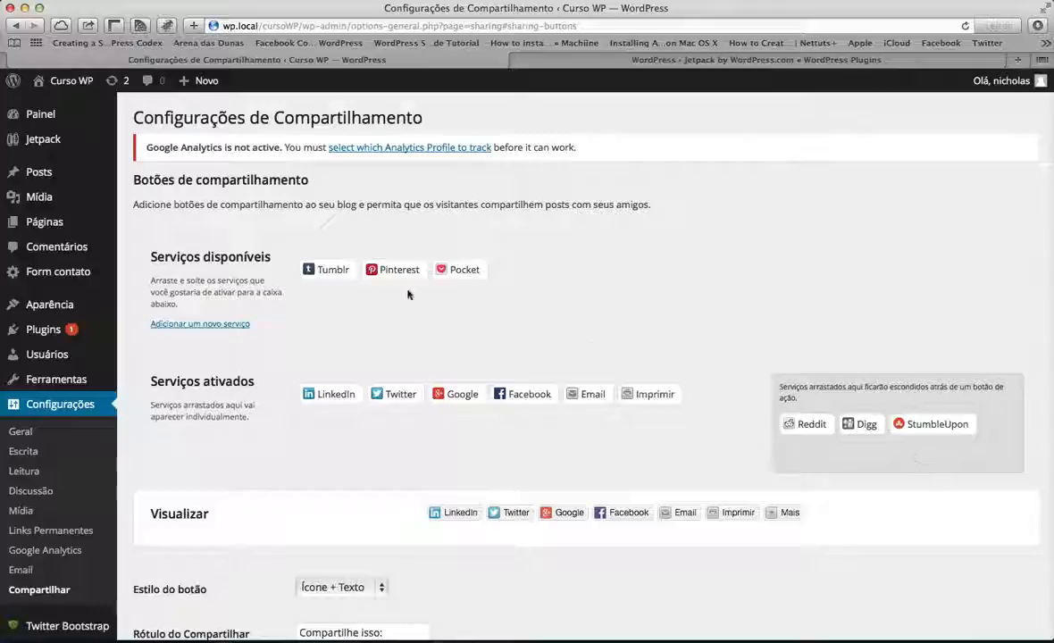
{"action": "left_click_drag", "start_coordinate": [336, 261], "coordinate": [920, 423]}
{"action": "left_click_drag", "start_coordinate": [329, 268], "coordinate": [915, 425]}
{"action": "left_click_drag", "start_coordinate": [327, 269], "coordinate": [919, 425]}
{"action": "left_click", "coordinate": [772, 539]}
Step: Preview the sharing button styles Apenas Ícone, Somente texto and Botões oficiais, and return to Ícone + Texto
{"action": "scroll", "coordinate": [769, 539], "scroll_direction": "down", "scroll_amount": 3}
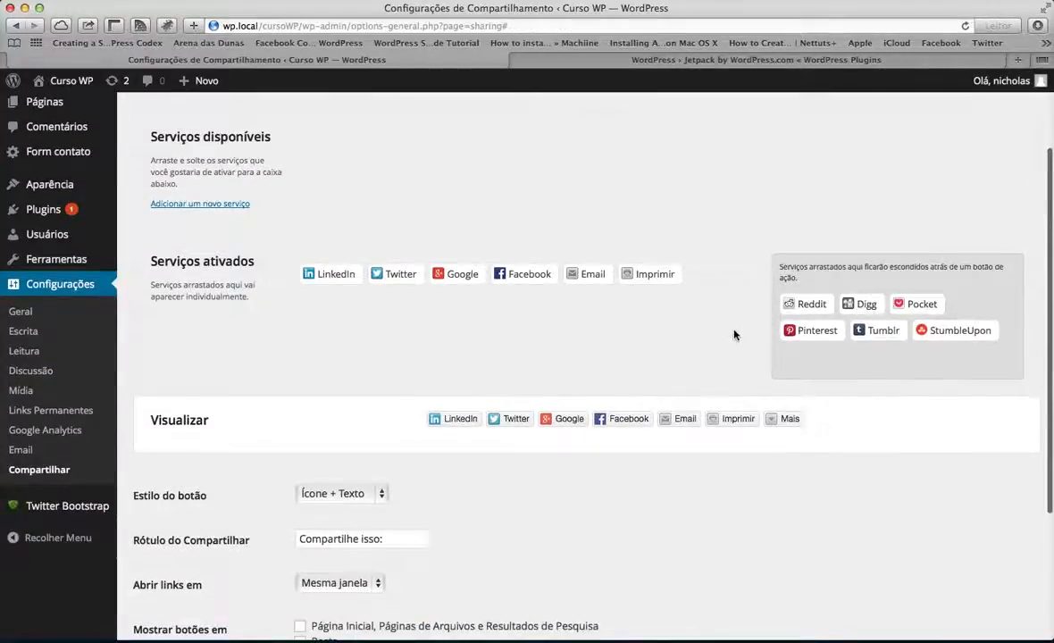
{"action": "scroll", "coordinate": [734, 335], "scroll_direction": "down", "scroll_amount": 5}
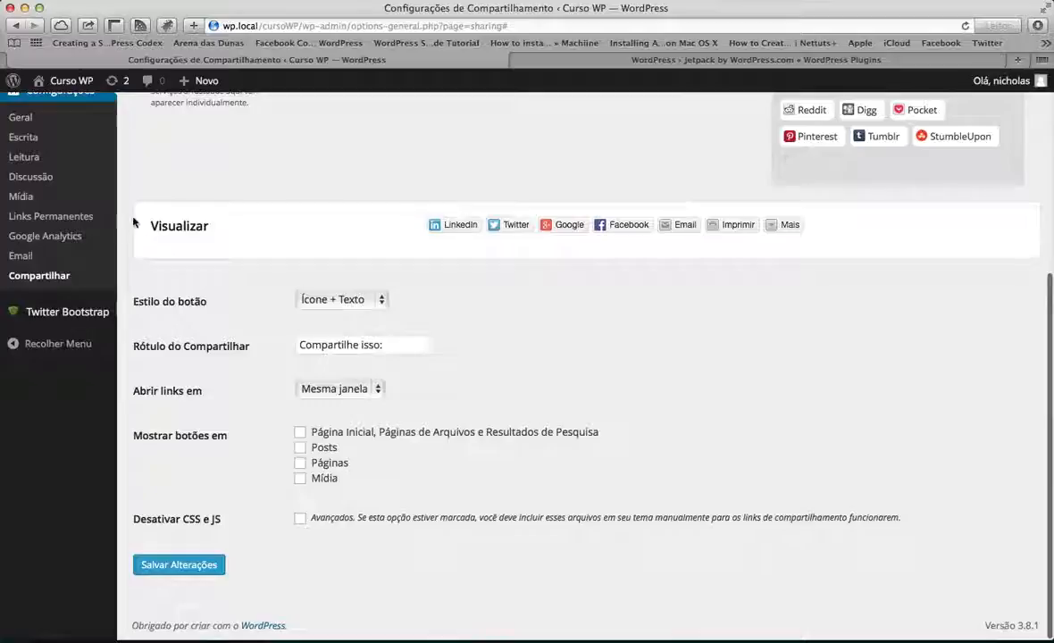
{"action": "left_click", "coordinate": [345, 301]}
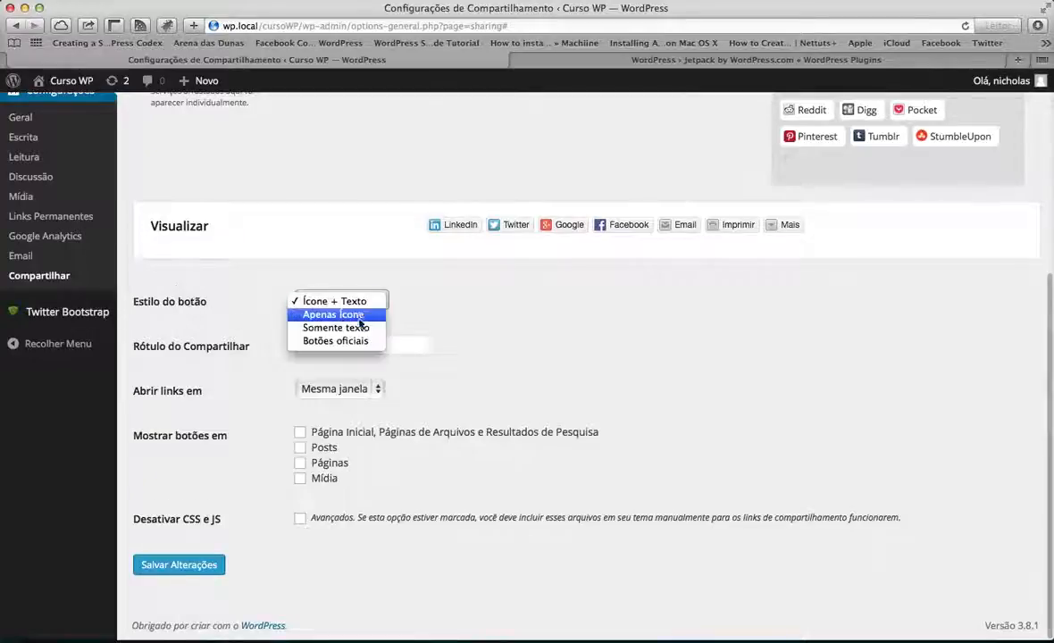
{"action": "left_click", "coordinate": [354, 315]}
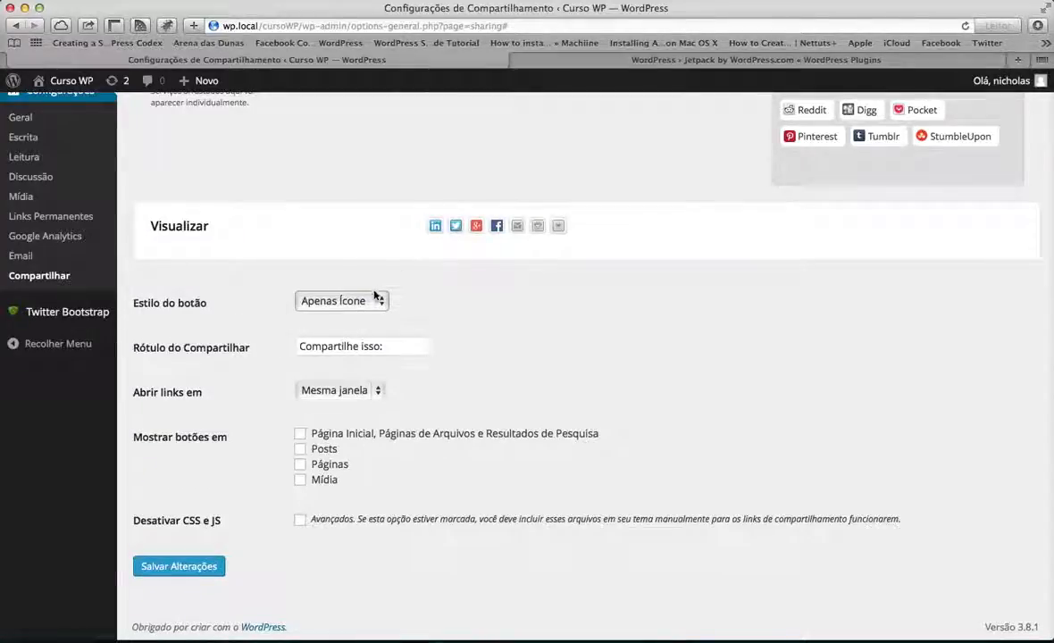
{"action": "left_click", "coordinate": [370, 303]}
{"action": "left_click", "coordinate": [357, 315]}
{"action": "left_click", "coordinate": [357, 300]}
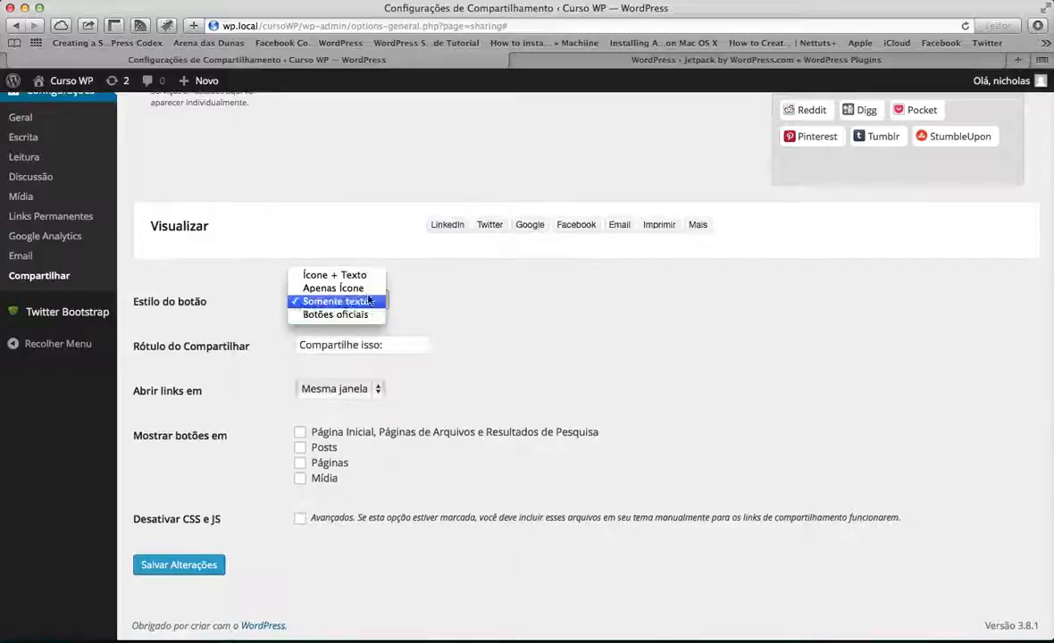
{"action": "left_click", "coordinate": [358, 315]}
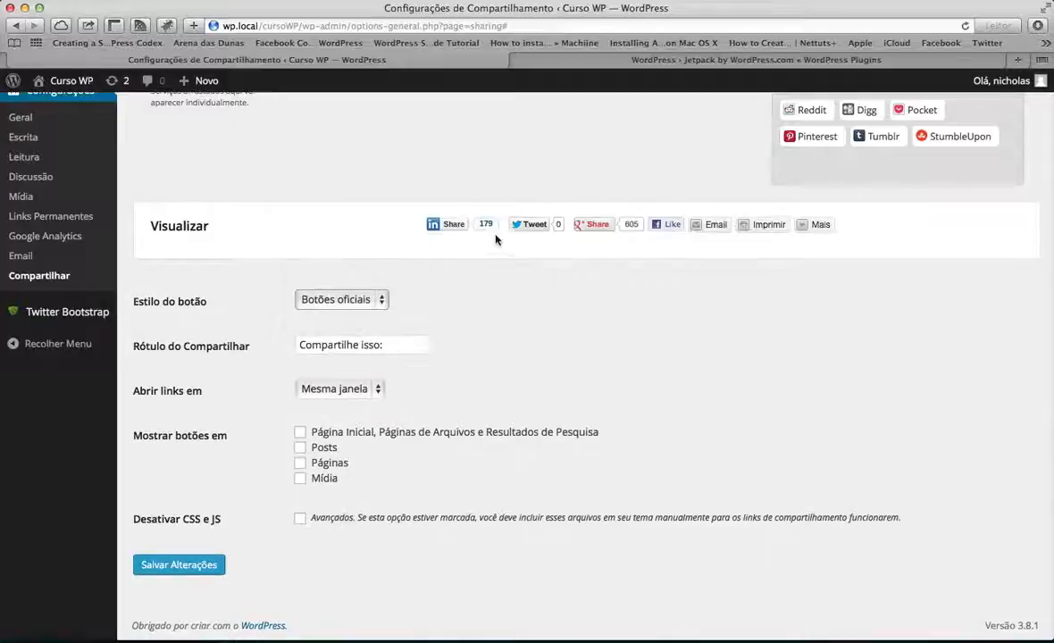
{"action": "left_click", "coordinate": [357, 300]}
{"action": "left_click", "coordinate": [353, 260]}
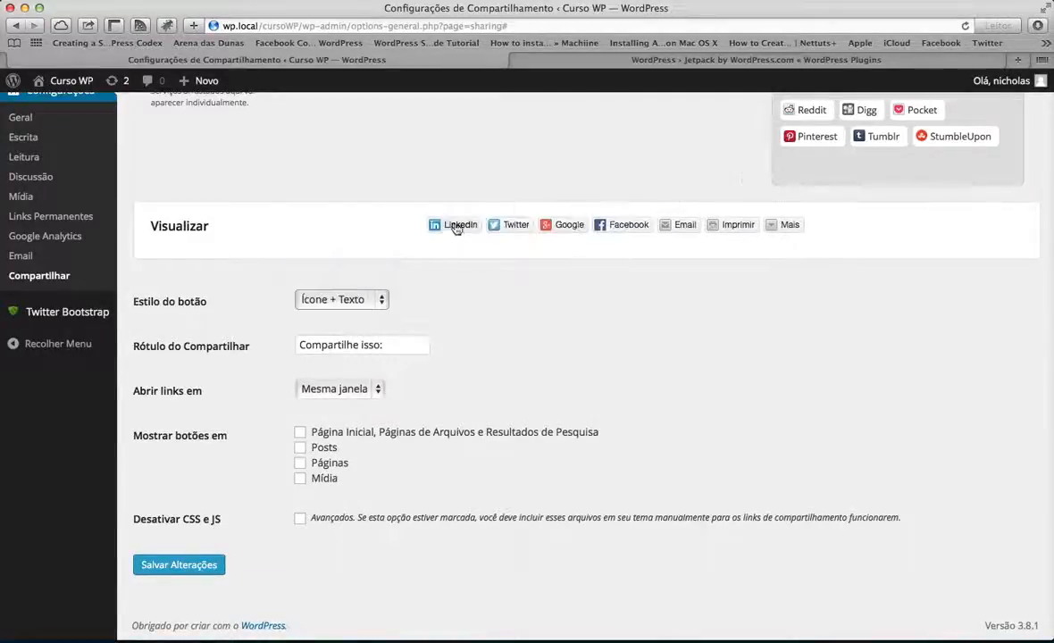
Step: Set the sharing label to "Compartilhe:" and show the buttons on Posts and Páginas, with links opening in Mesma janela
{"action": "double_click", "coordinate": [371, 345]}
{"action": "key", "text": "BackSpace"}
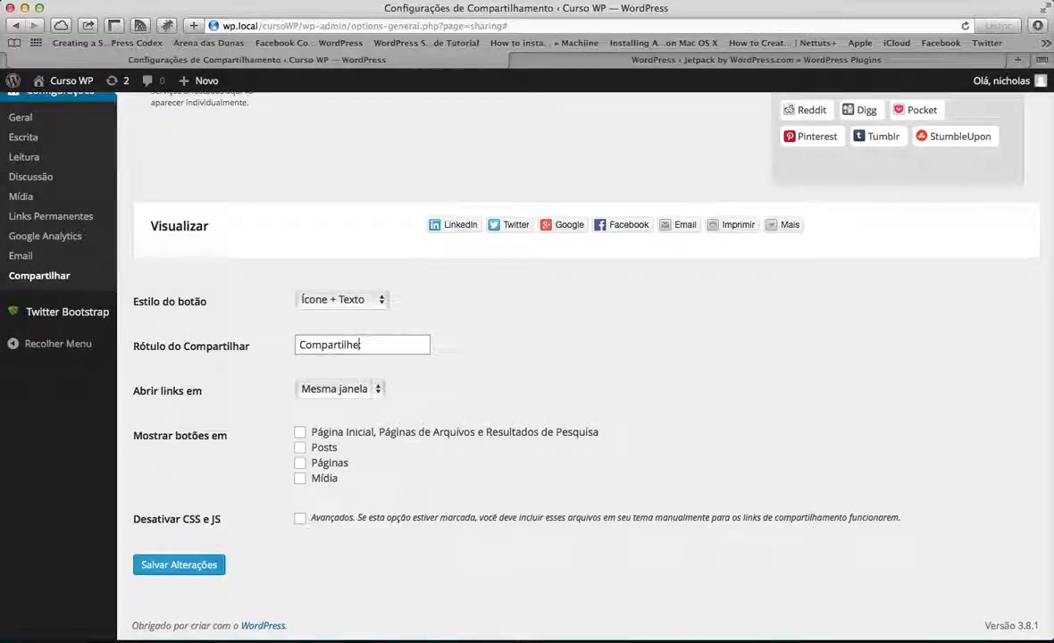
{"action": "type", "text": ":"}
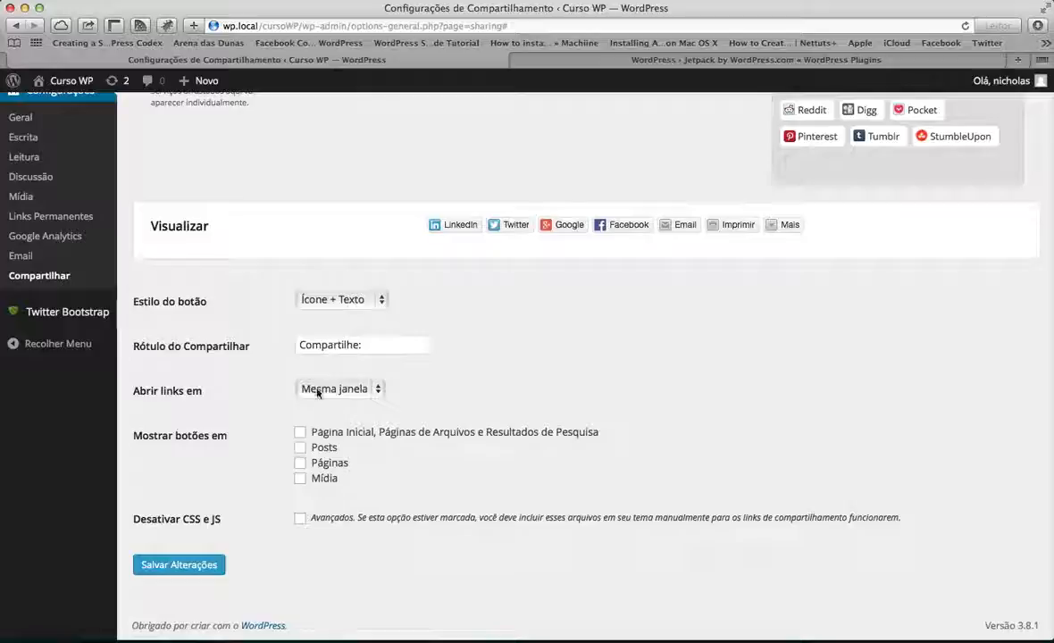
{"action": "left_click", "coordinate": [371, 393]}
{"action": "left_click", "coordinate": [369, 392]}
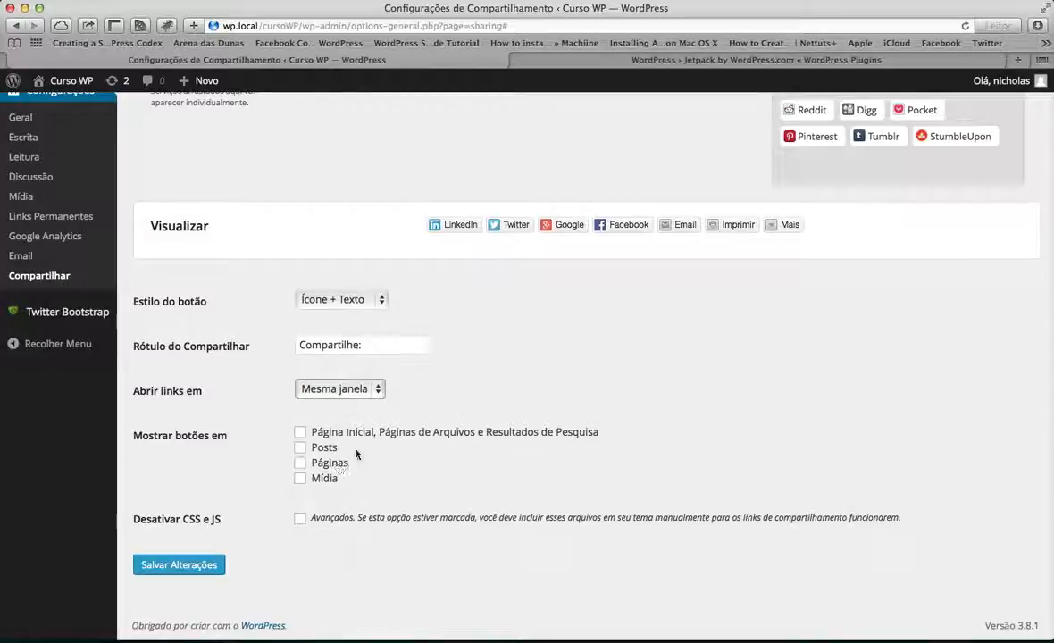
{"action": "left_click", "coordinate": [328, 450]}
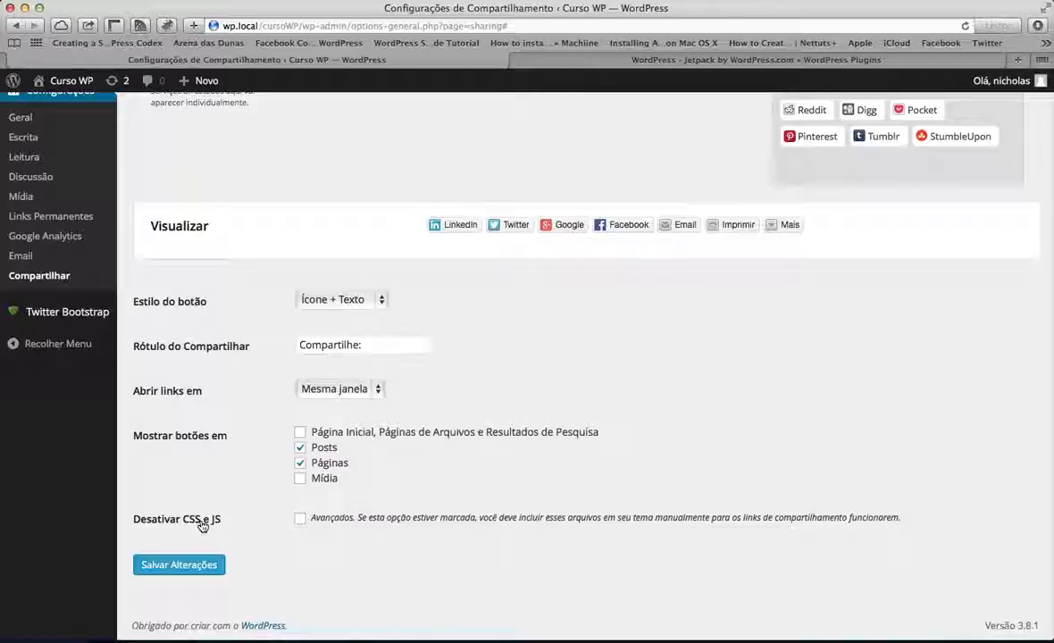
Step: Review the enabled services and display options, and save the sharing settings
{"action": "scroll", "coordinate": [425, 498], "scroll_direction": "up", "scroll_amount": 3}
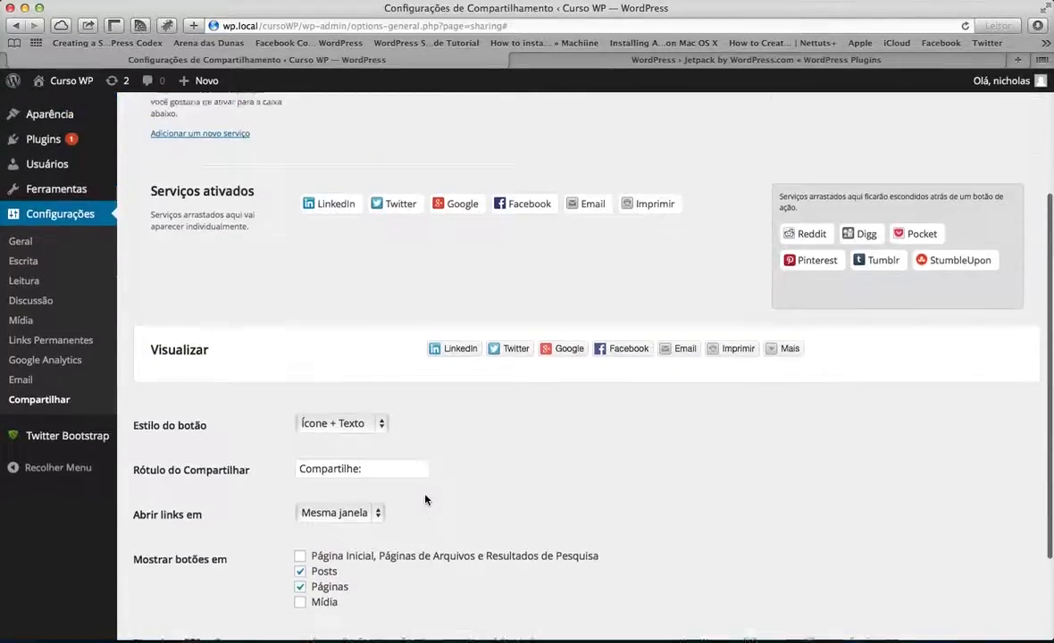
{"action": "scroll", "coordinate": [477, 458], "scroll_direction": "down", "scroll_amount": 5}
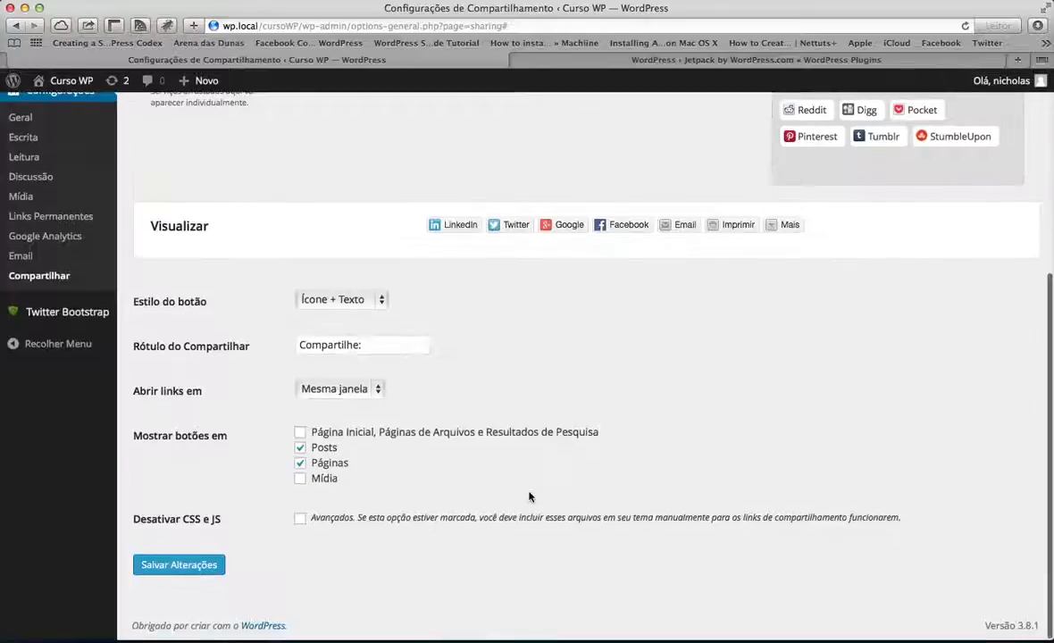
{"action": "scroll", "coordinate": [529, 493], "scroll_direction": "up", "scroll_amount": 5}
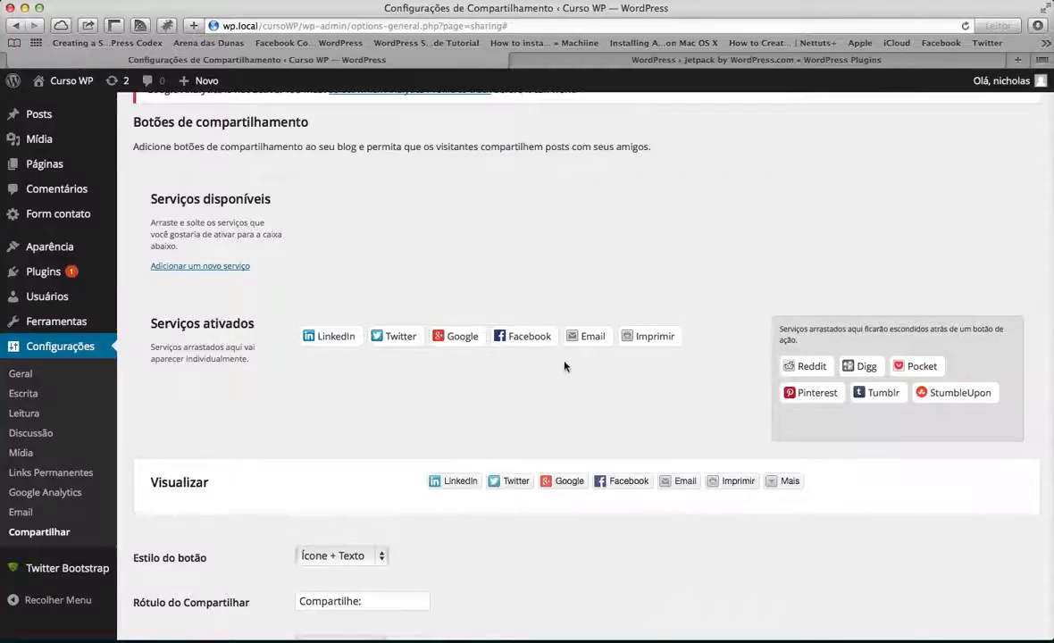
{"action": "scroll", "coordinate": [545, 375], "scroll_direction": "down", "scroll_amount": 5}
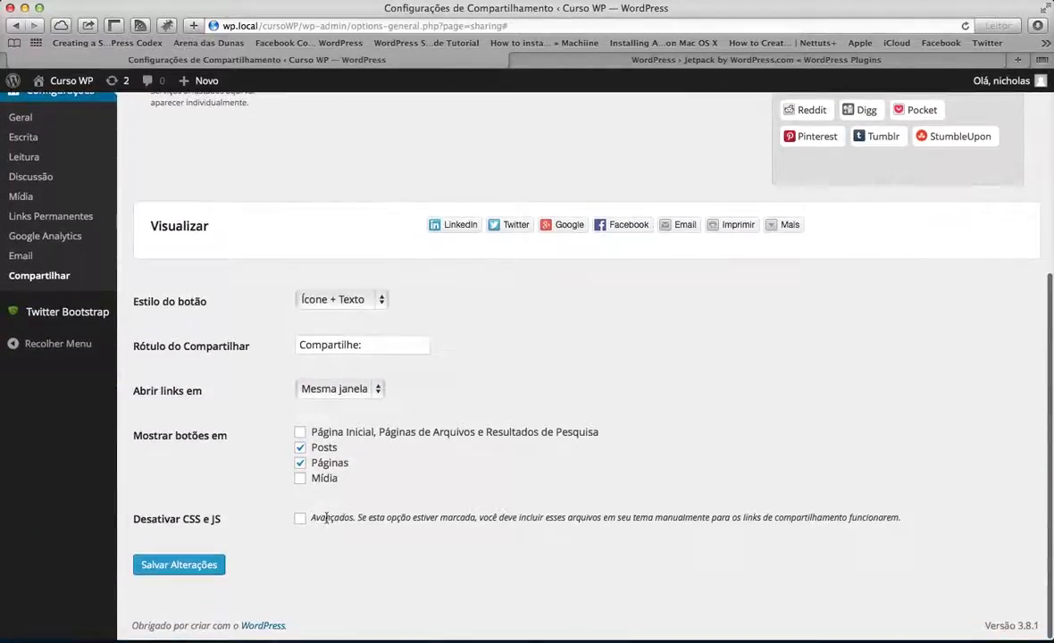
{"action": "scroll", "coordinate": [299, 505], "scroll_direction": "up", "scroll_amount": 5}
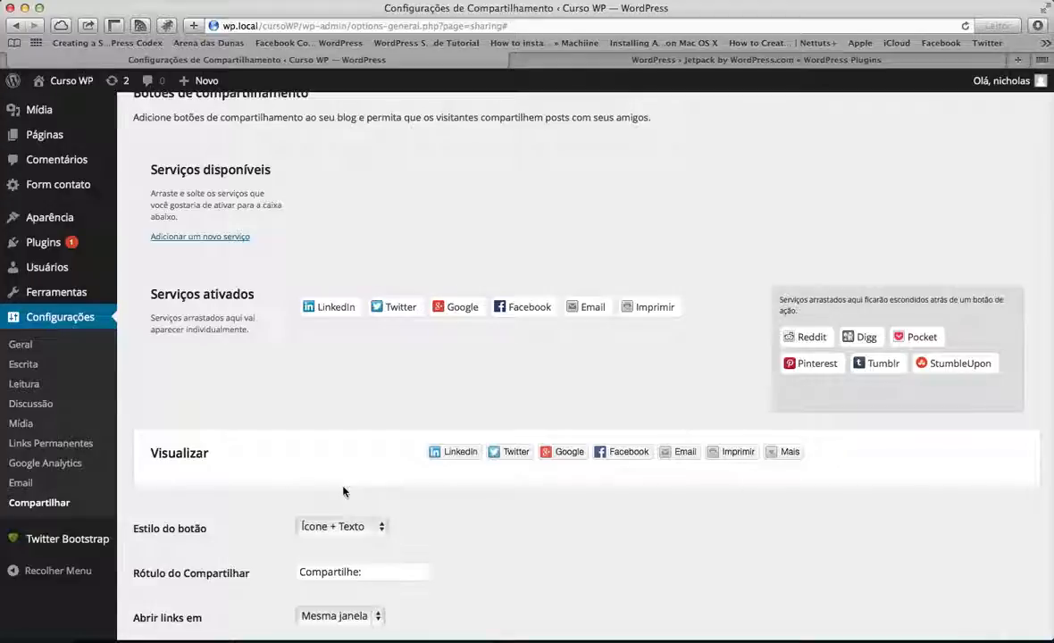
{"action": "scroll", "coordinate": [342, 490], "scroll_direction": "down", "scroll_amount": 5}
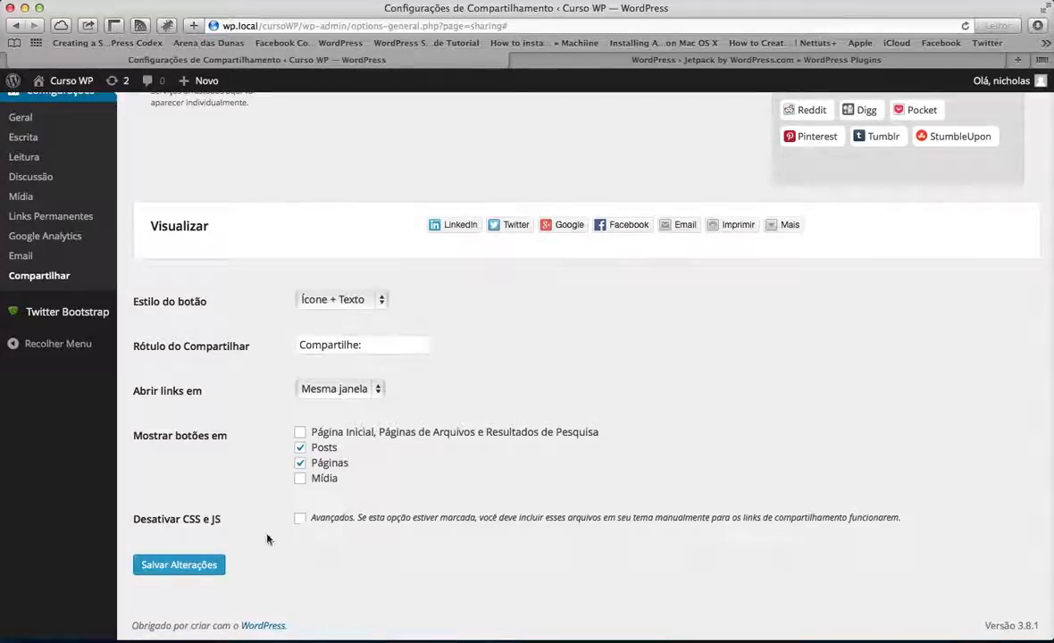
{"action": "left_click", "coordinate": [176, 570]}
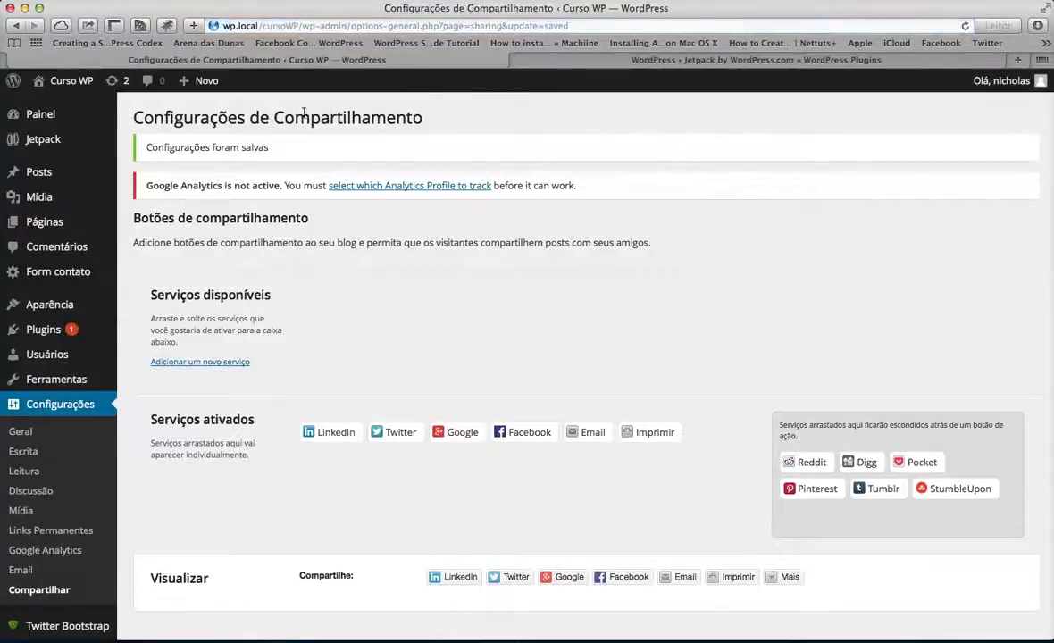
Step: Open the Curso WP site in a new tab and view Post 13 to check its sharing buttons
{"action": "mouse_move", "coordinate": [72, 80]}
{"action": "right_click", "coordinate": [77, 102]}
{"action": "left_click", "coordinate": [98, 105]}
{"action": "left_click", "coordinate": [528, 63]}
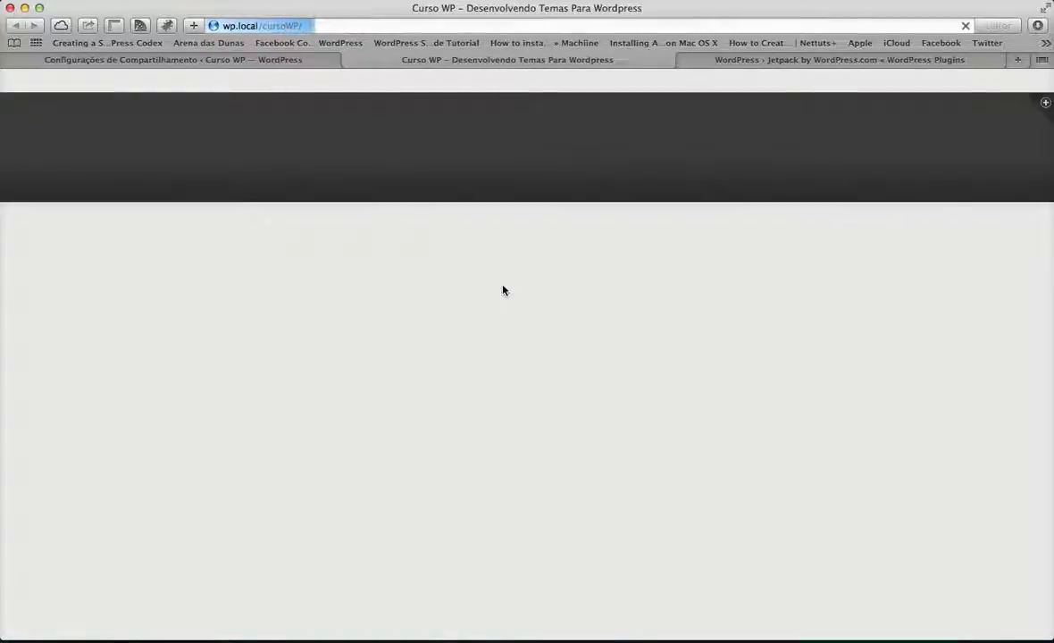
{"action": "scroll", "coordinate": [498, 382], "scroll_direction": "down", "scroll_amount": 5}
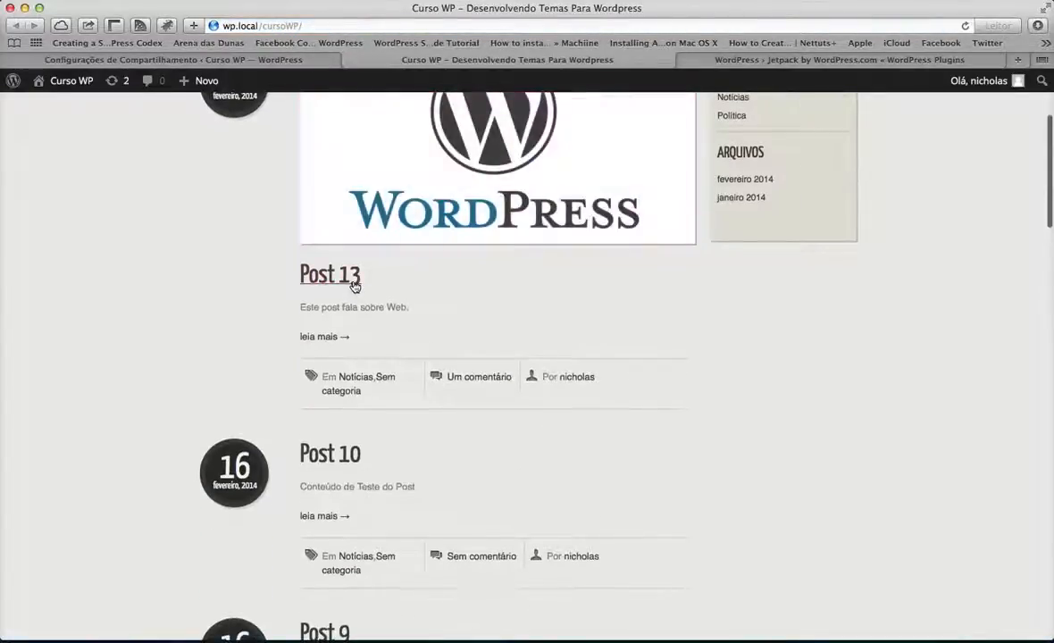
{"action": "left_click", "coordinate": [344, 276]}
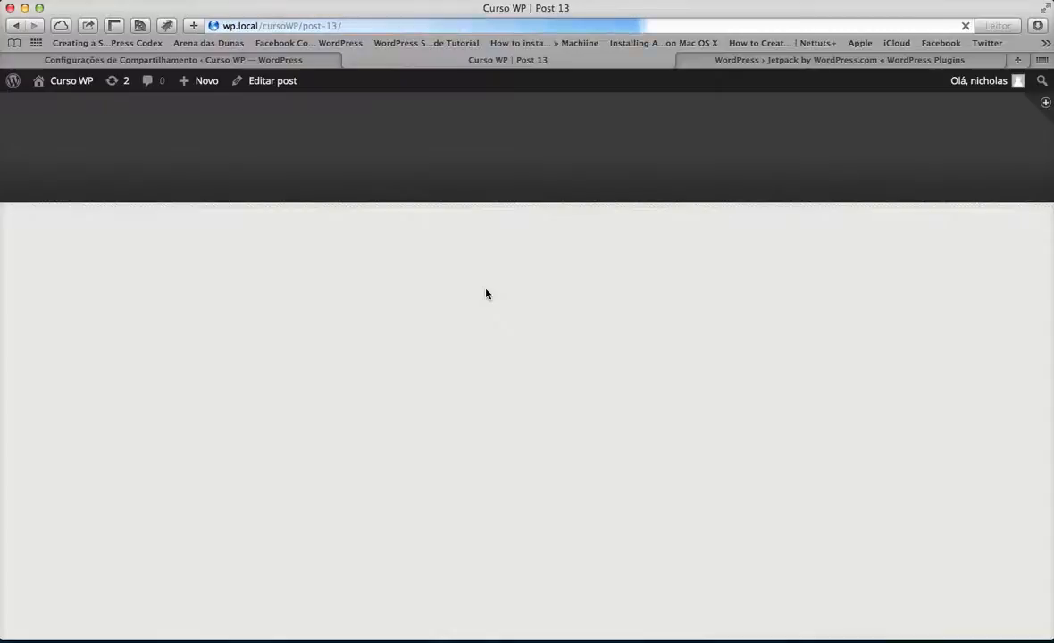
Step: Examine the sharing buttons at the end of Post 13 and try to expand the additional services under Mais
{"action": "scroll", "coordinate": [486, 294], "scroll_direction": "down", "scroll_amount": 10}
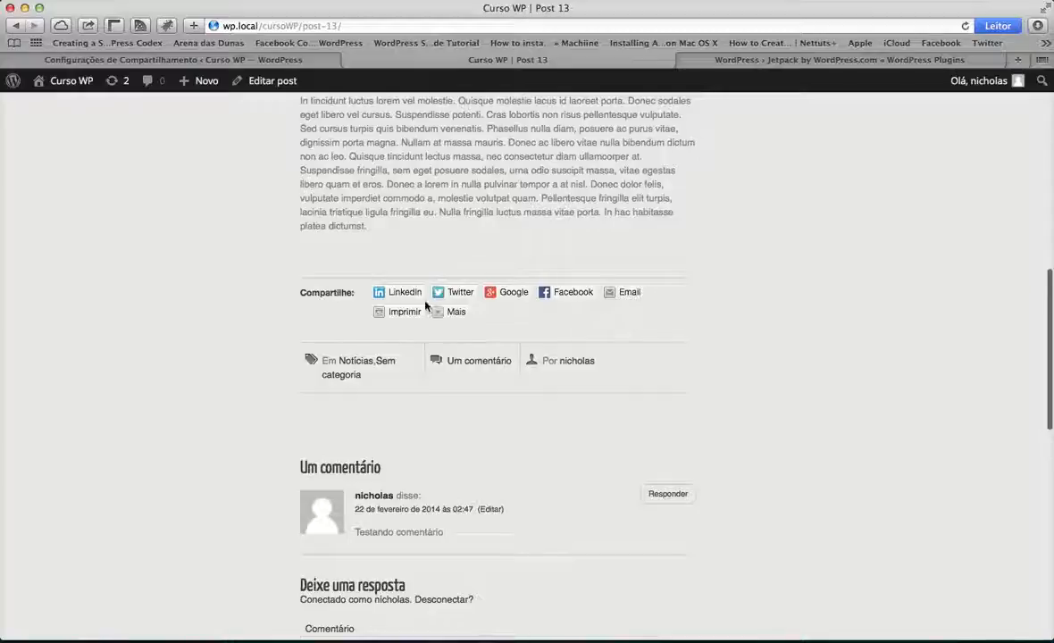
{"action": "scroll", "coordinate": [330, 289], "scroll_direction": "up", "scroll_amount": 2}
{"action": "scroll", "coordinate": [330, 290], "scroll_direction": "up", "scroll_amount": 2}
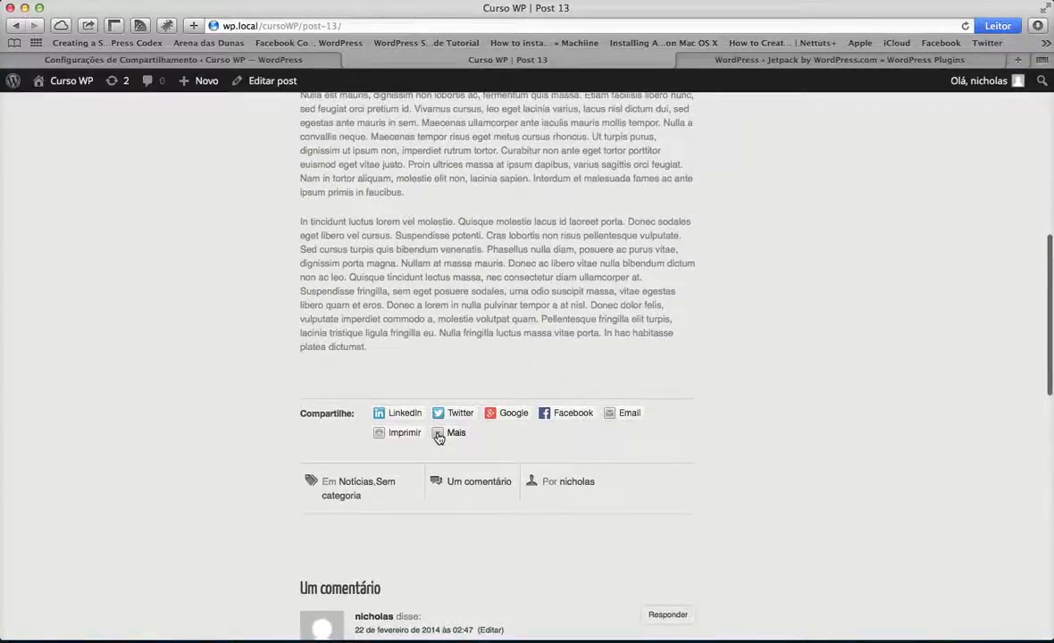
{"action": "left_click", "coordinate": [441, 436]}
{"action": "scroll", "coordinate": [448, 442], "scroll_direction": "down", "scroll_amount": 10}
{"action": "scroll", "coordinate": [449, 444], "scroll_direction": "up", "scroll_amount": 4}
{"action": "left_click", "coordinate": [453, 349]}
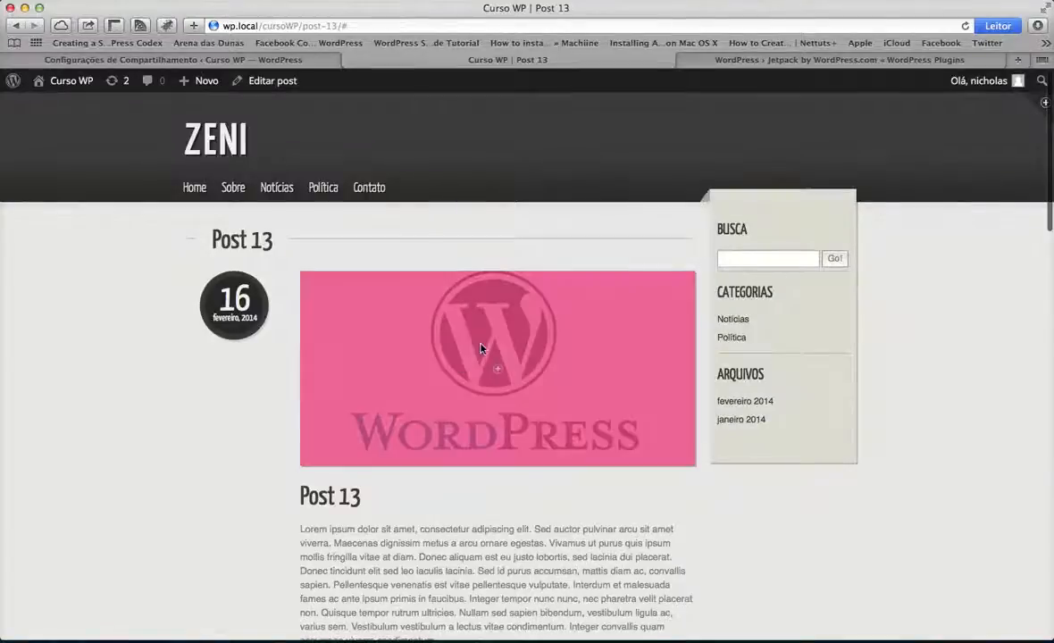
Step: Return to the post's sharing buttons, and examine the prettyPhoto.css path on the 403 Forbidden page
{"action": "scroll", "coordinate": [469, 351], "scroll_direction": "down", "scroll_amount": 10}
{"action": "scroll", "coordinate": [482, 349], "scroll_direction": "down", "scroll_amount": 5}
{"action": "scroll", "coordinate": [483, 348], "scroll_direction": "up", "scroll_amount": 2}
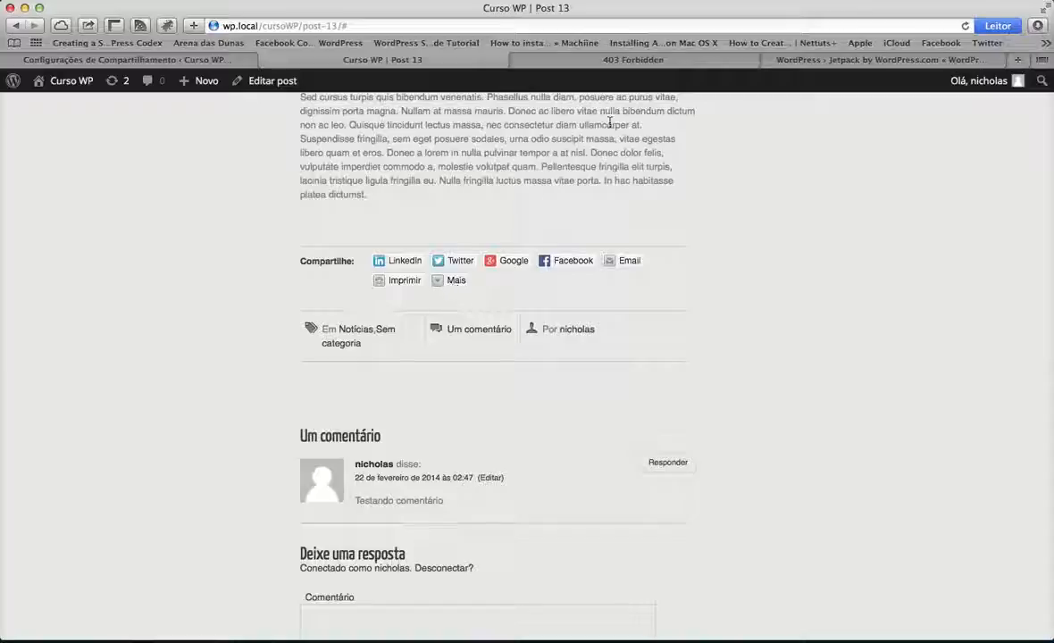
{"action": "left_click", "coordinate": [623, 63]}
{"action": "left_click_drag", "start_coordinate": [584, 123], "coordinate": [22, 125]}
{"action": "left_click", "coordinate": [283, 127]}
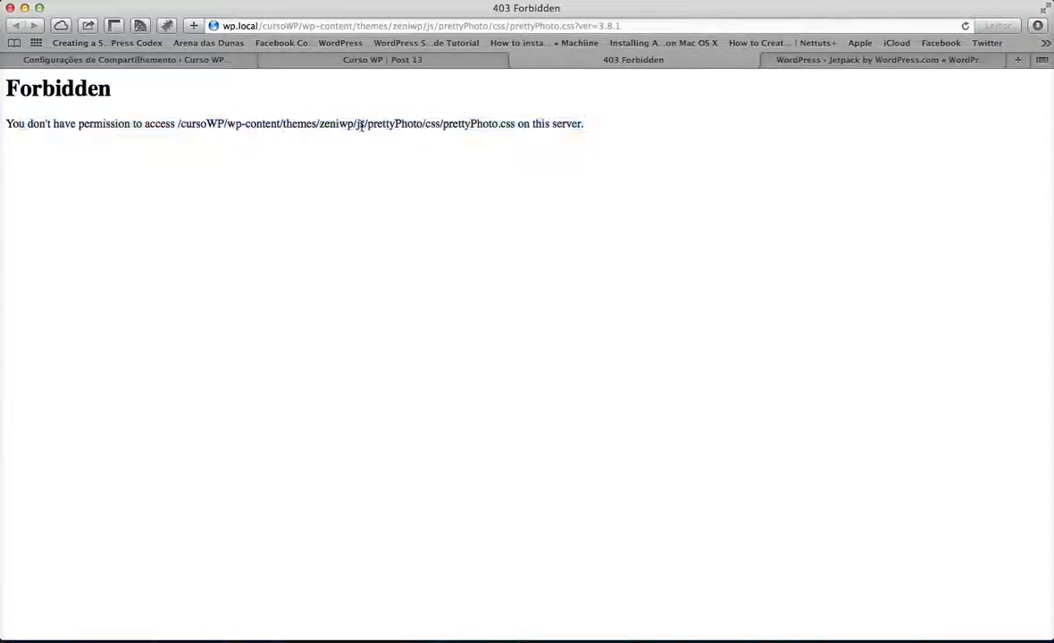
{"action": "left_click_drag", "start_coordinate": [357, 125], "coordinate": [515, 124]}
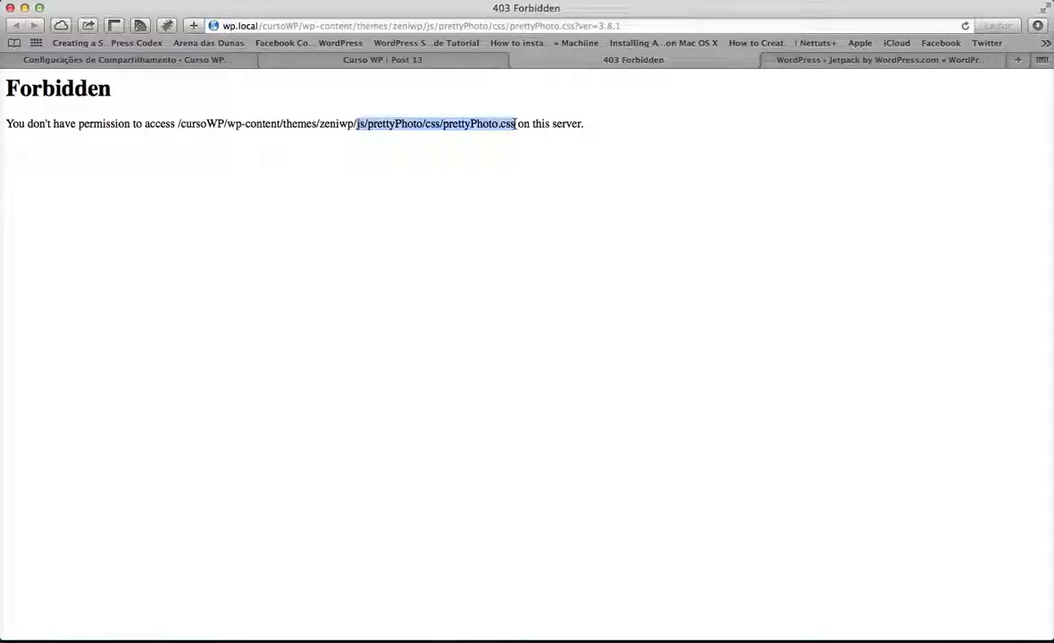
Step: Revisit the sharing settings and Post 13, then switch to Terminal, clear it and list the files in the cursoWP folder
{"action": "left_click", "coordinate": [198, 60]}
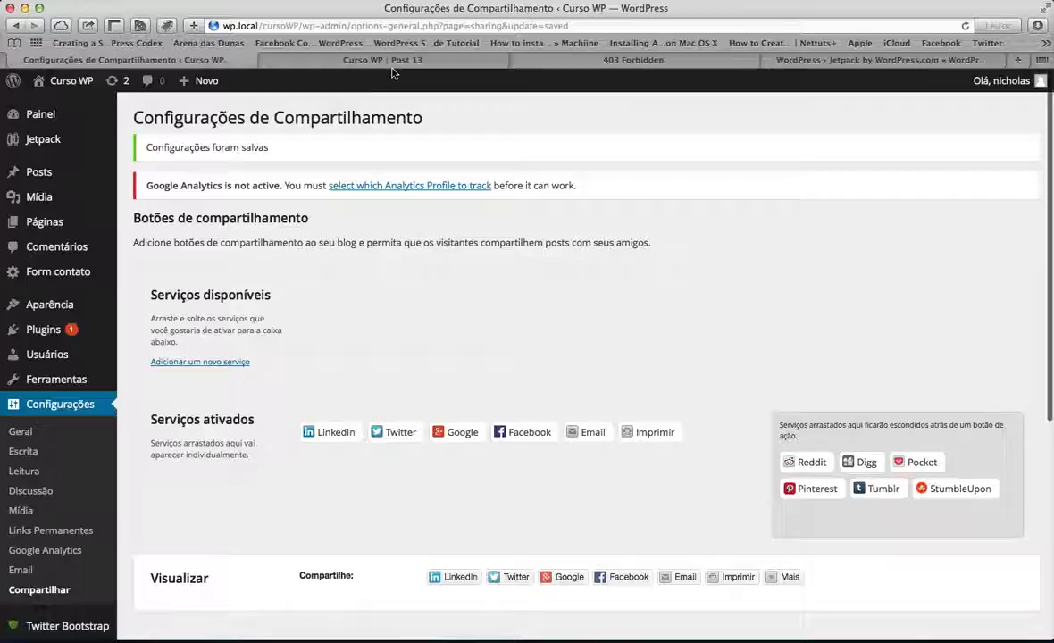
{"action": "left_click", "coordinate": [371, 60]}
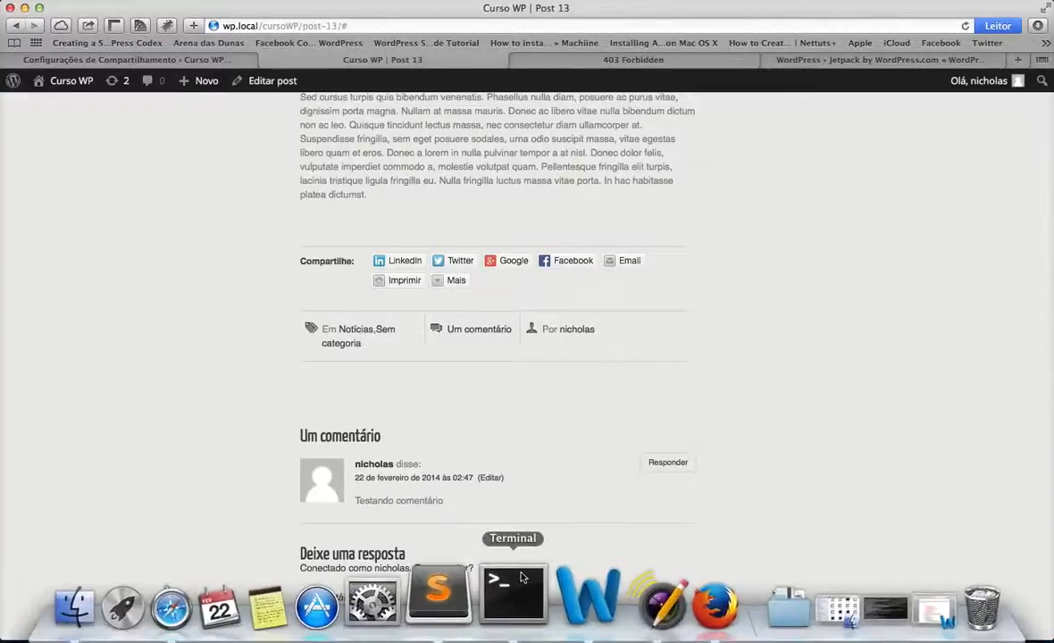
{"action": "left_click", "coordinate": [518, 608]}
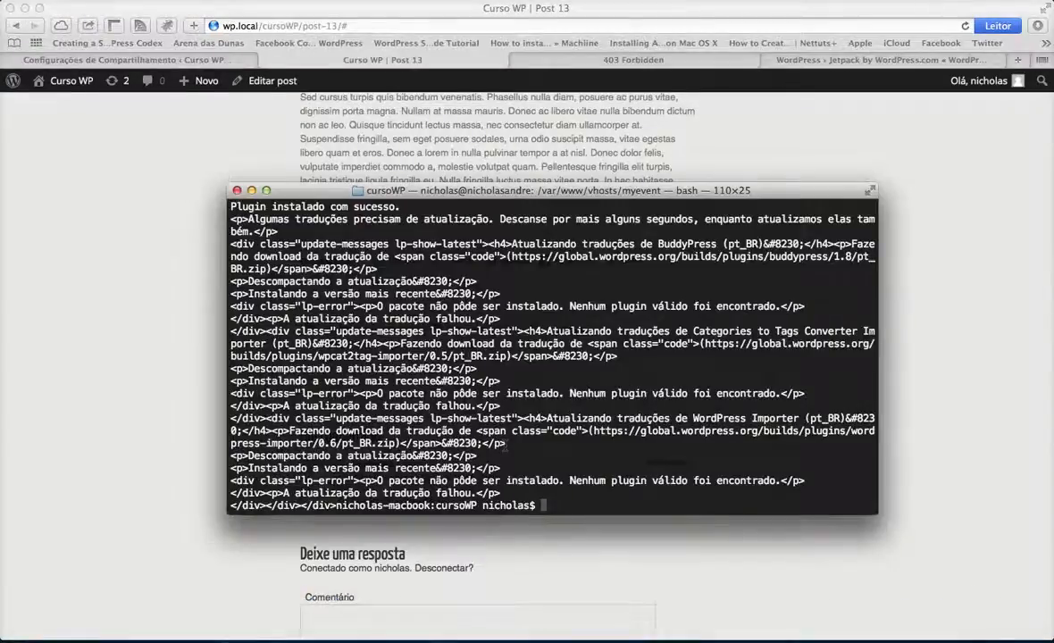
{"action": "type", "text": "clear"}
{"action": "key", "text": "Return"}
{"action": "type", "text": "ls"}
{"action": "key", "text": "Return"}
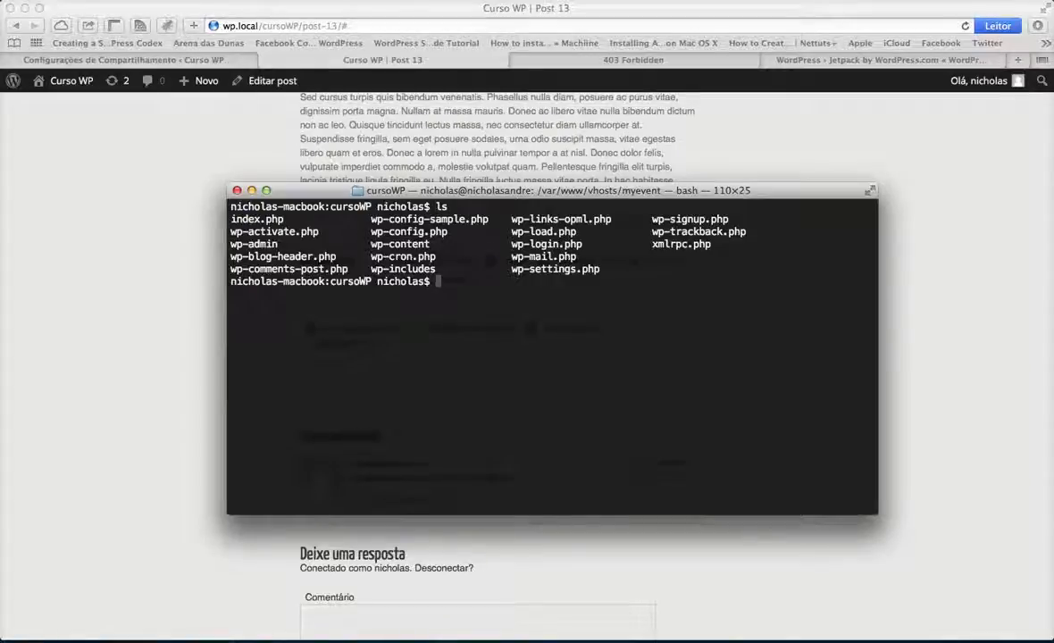
Step: Try to open up the content folder's permissions with "sudo chmod 777 -R wp-content/", entering the account password
{"action": "type", "text": "sudo"}
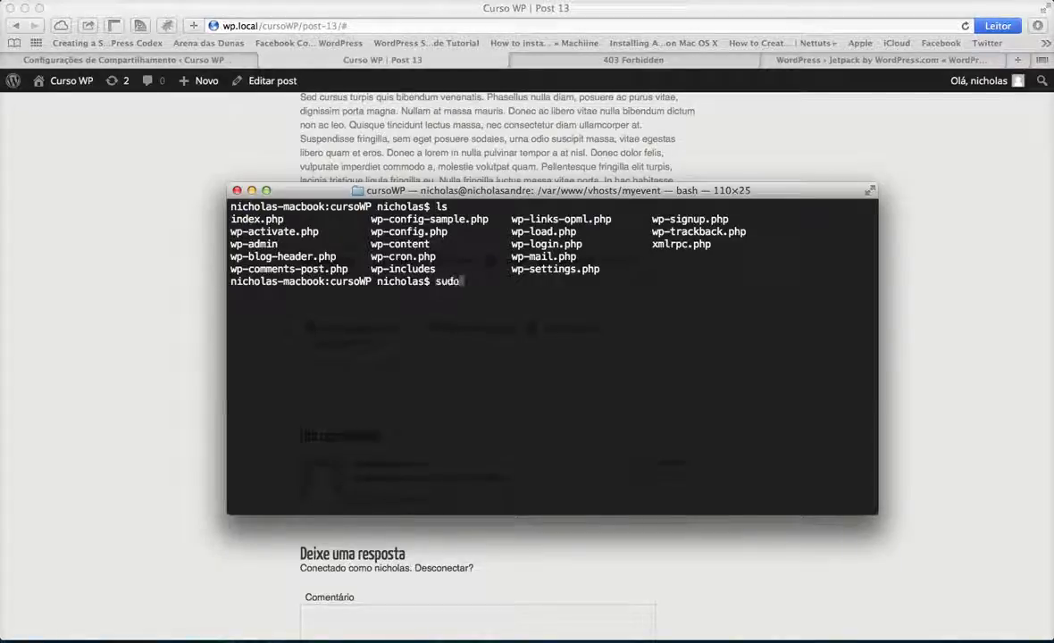
{"action": "type", "text": " chmod 777"}
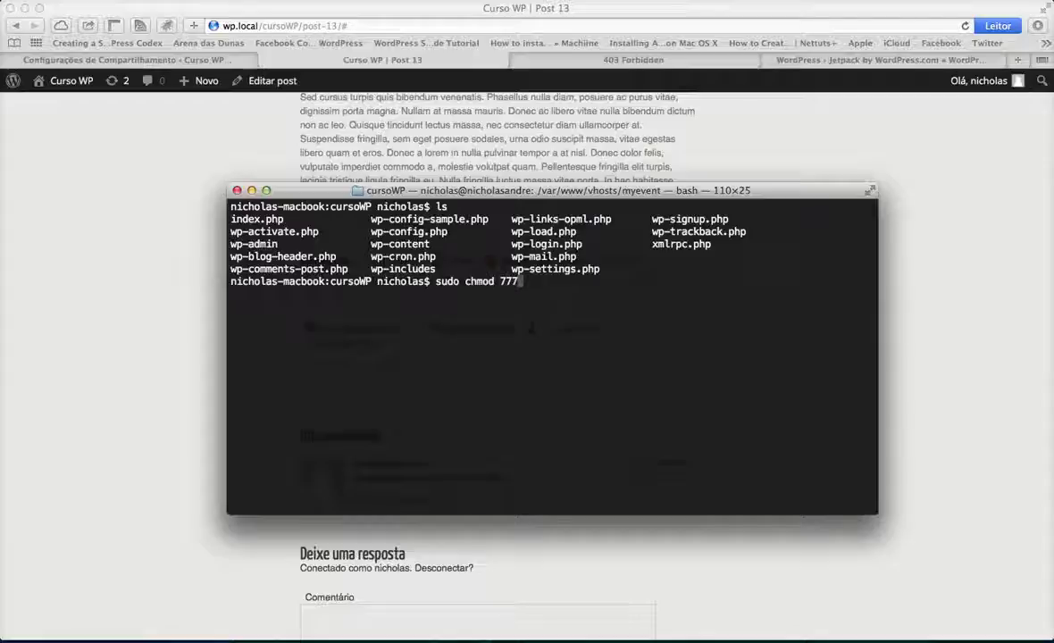
{"action": "type", "text": " -R wp-content/"}
{"action": "key", "text": "Return"}
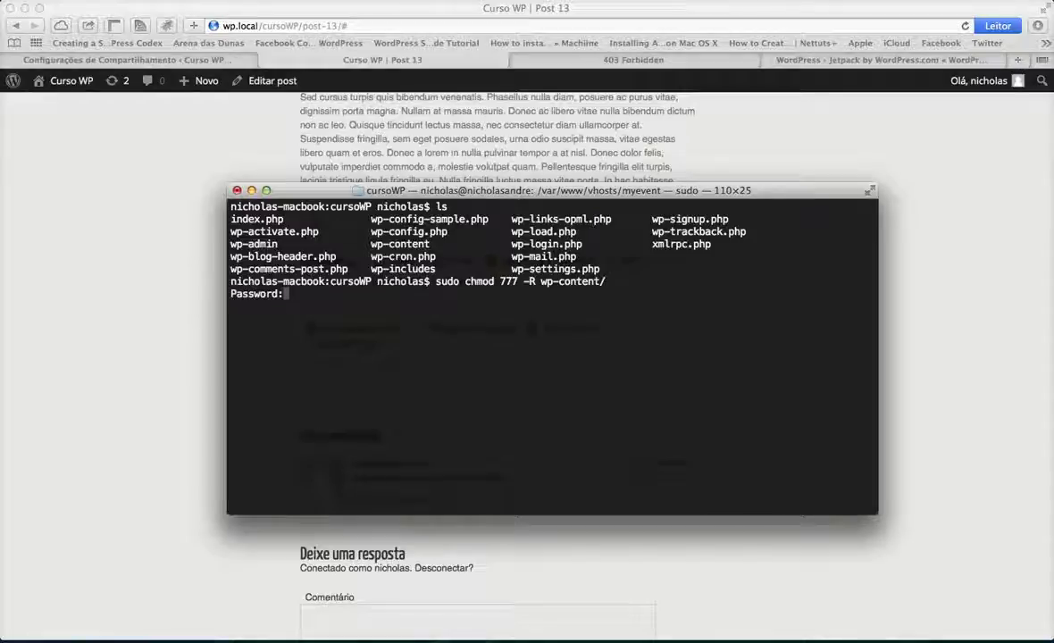
{"action": "key", "text": "Return"}
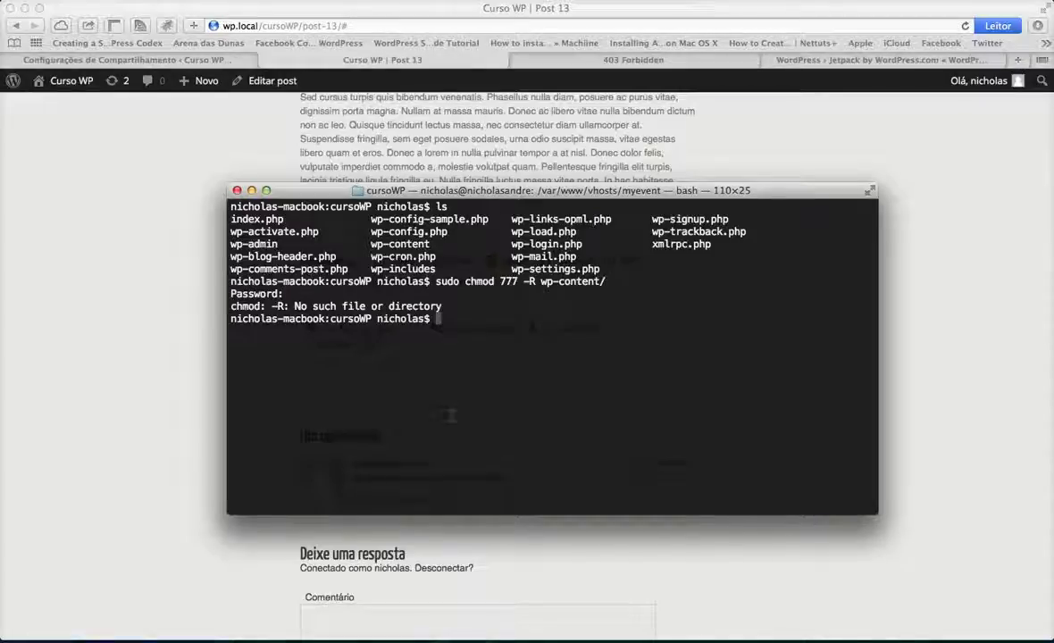
Step: Recall the permissions command, move -R ahead of the mode, and run it as "sudo chmod -R 777 wp-content/"
{"action": "type", "text": "ls"}
{"action": "key", "text": "BackSpace"}
{"action": "key", "text": "BackSpace"}
{"action": "key", "text": "Up"}
{"action": "key", "text": "Left"}
{"action": "key", "text": "Left"}
{"action": "key", "text": "Left"}
{"action": "key", "text": "Left"}
{"action": "key", "text": "Left"}
{"action": "key", "text": "Left"}
{"action": "key", "text": "Left"}
{"action": "key", "text": "Left"}
{"action": "key", "text": "Left"}
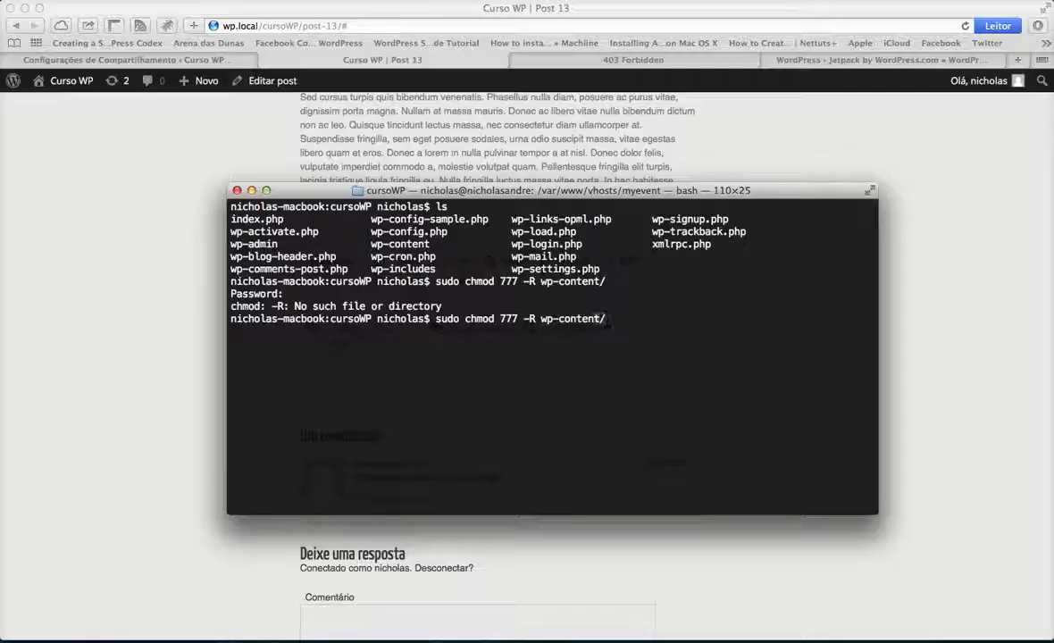
{"action": "key", "text": "Left"}
{"action": "key", "text": "Left"}
{"action": "key", "text": "BackSpace"}
{"action": "key", "text": "BackSpace"}
{"action": "key", "text": "BackSpace"}
{"action": "key", "text": "Left"}
{"action": "key", "text": "Left"}
{"action": "key", "text": "Left"}
{"action": "key", "text": "Left"}
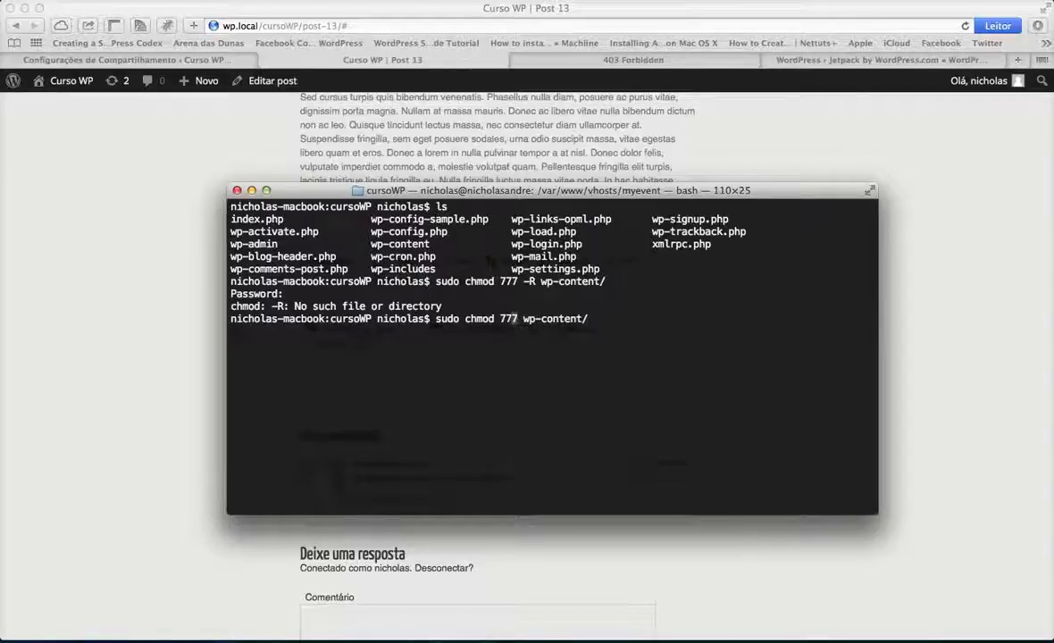
{"action": "type", "text": "-R"}
{"action": "key", "text": "Return"}
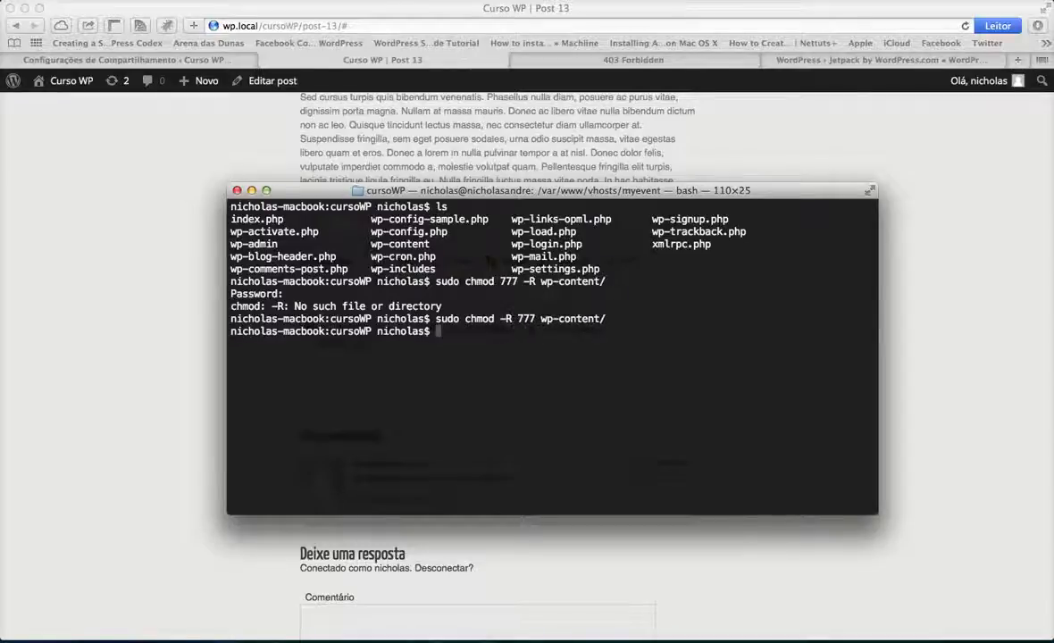
Step: Switch back to the browser and check the prettyPhoto.css file name on the 403 Forbidden page
{"action": "left_click", "coordinate": [353, 135]}
{"action": "scroll", "coordinate": [359, 143], "scroll_direction": "up", "scroll_amount": 1}
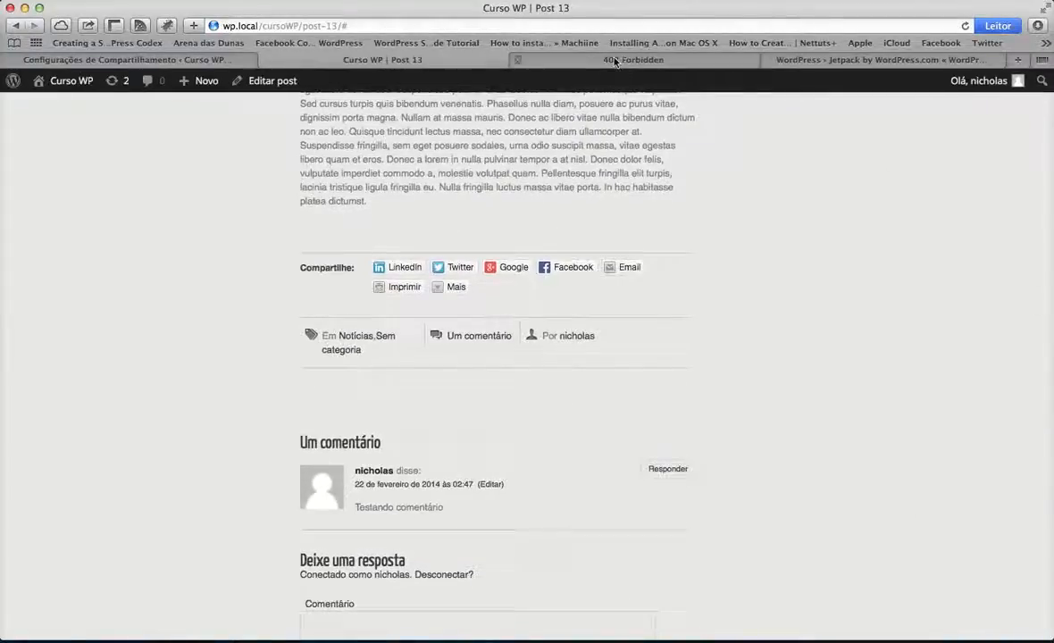
{"action": "left_click", "coordinate": [565, 57]}
{"action": "left_click_drag", "start_coordinate": [443, 123], "coordinate": [516, 123]}
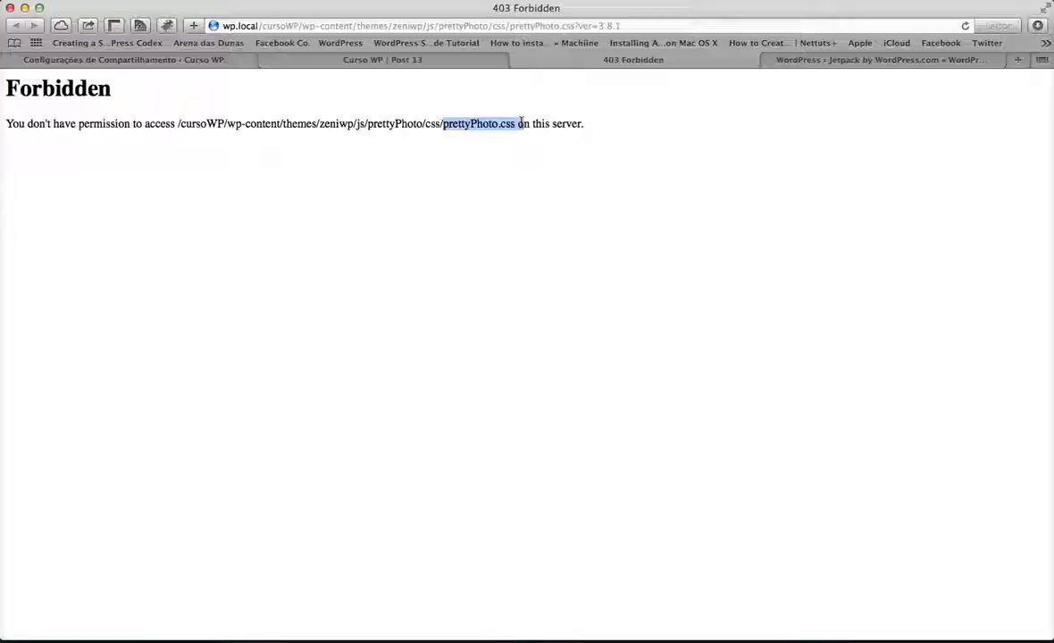
Step: Reload Post 13 and expand Mais under its sharing buttons to view the hidden services
{"action": "left_click", "coordinate": [289, 58]}
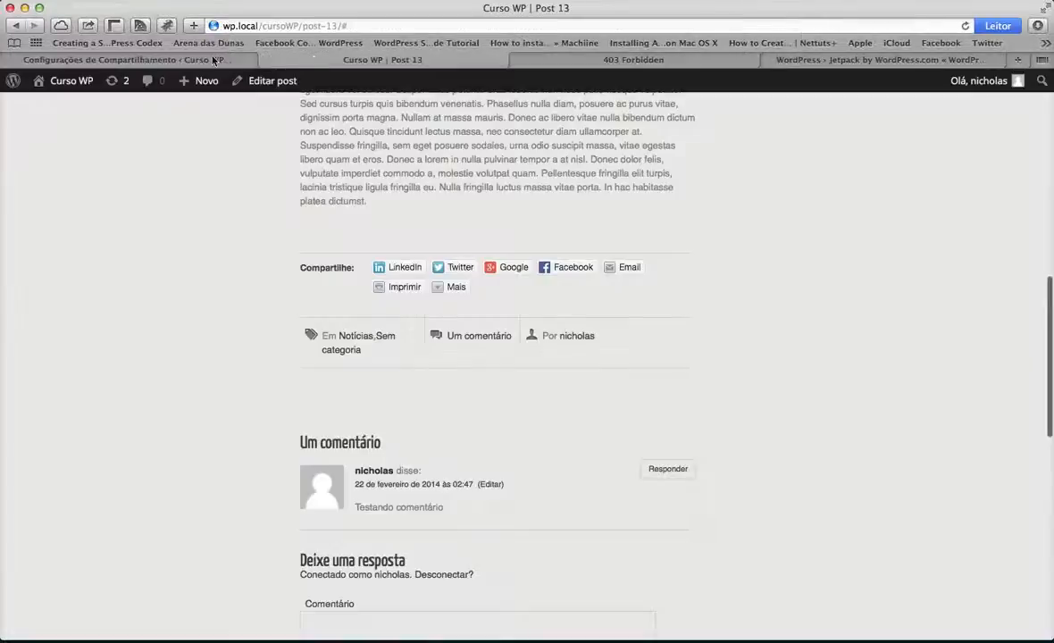
{"action": "left_click", "coordinate": [965, 26]}
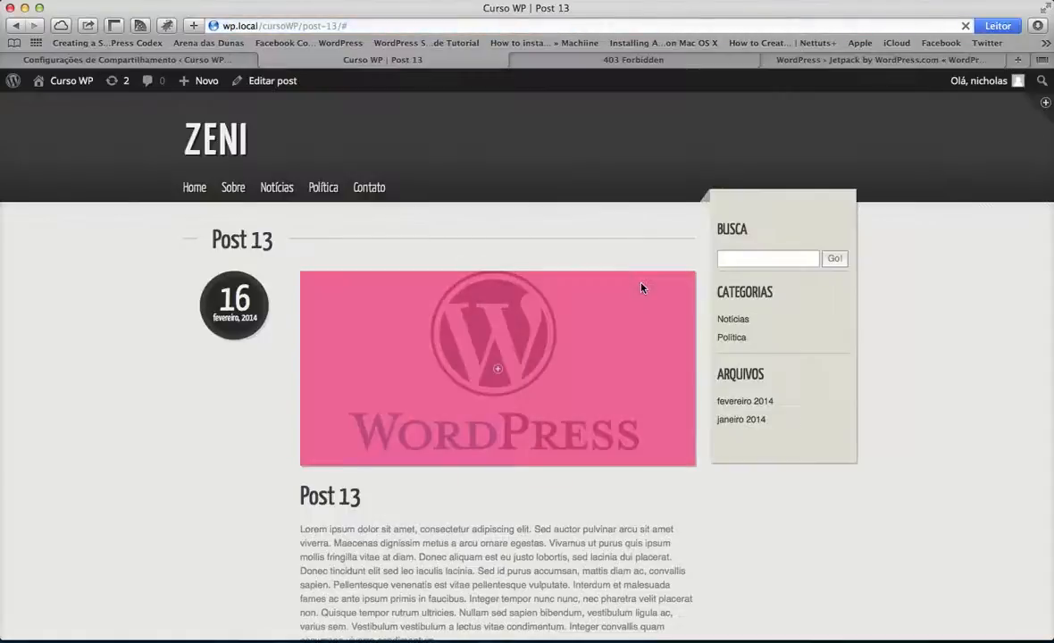
{"action": "scroll", "coordinate": [638, 287], "scroll_direction": "down", "scroll_amount": 5}
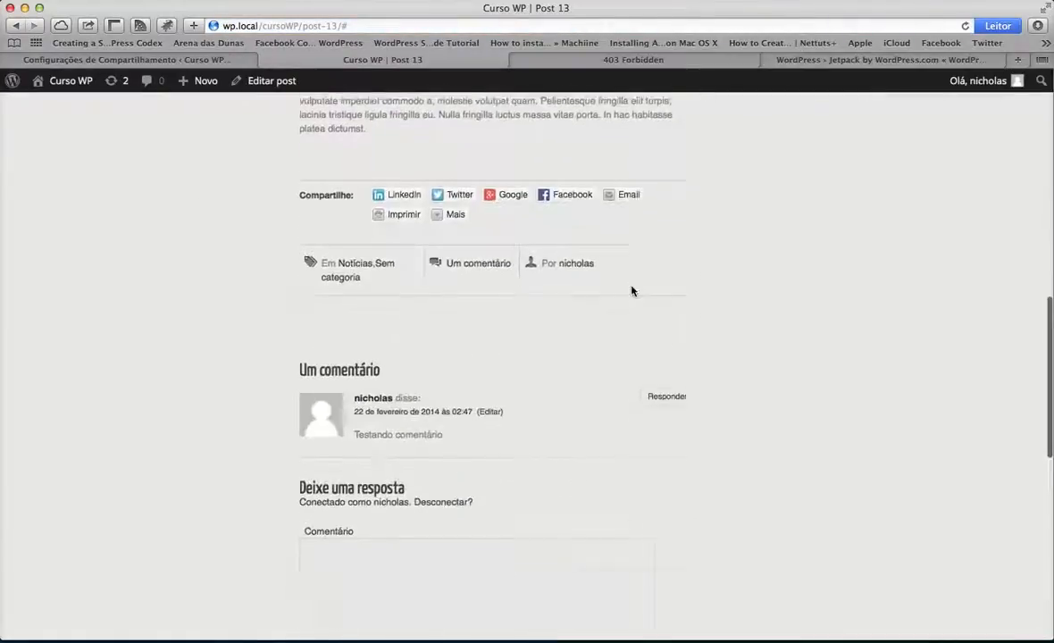
{"action": "left_click", "coordinate": [444, 202]}
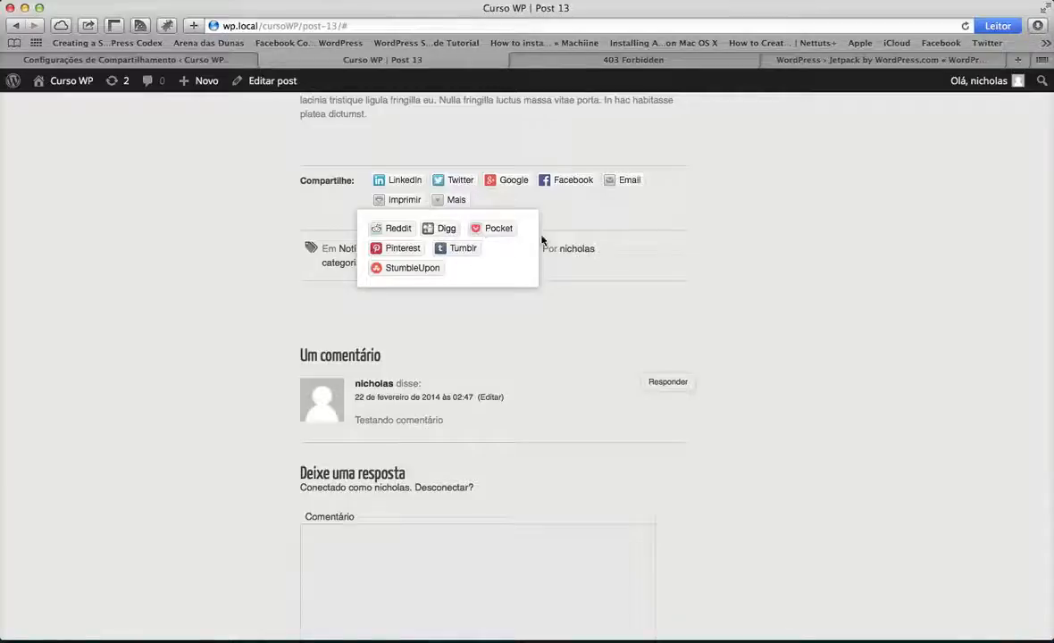
{"action": "right_click", "coordinate": [579, 219]}
{"action": "left_click", "coordinate": [511, 134]}
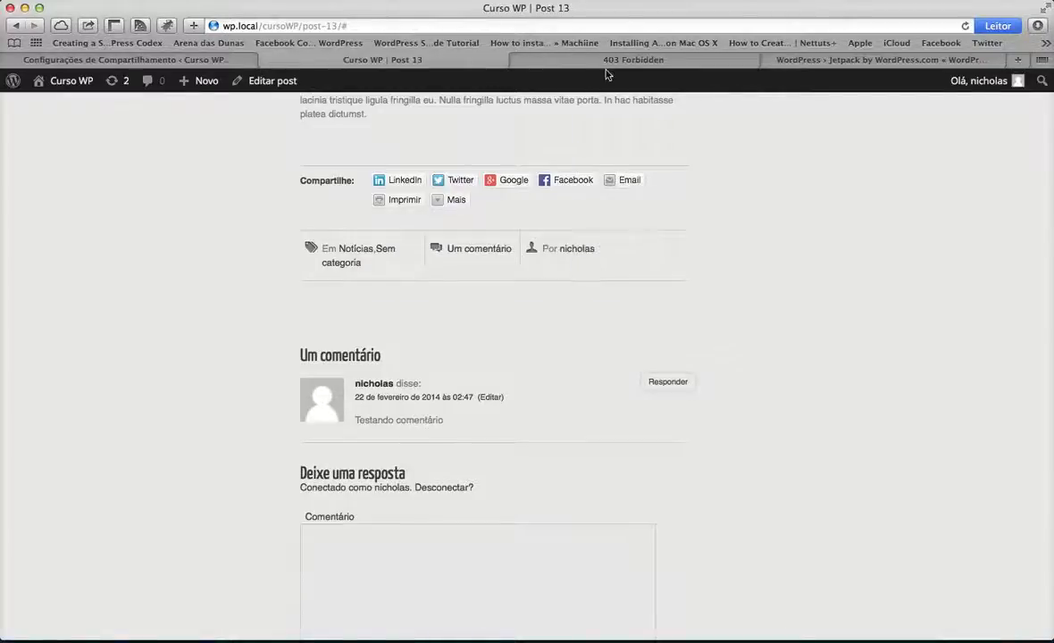
Step: Recheck the 403 Forbidden page, close its tab, and expand the Mais services on Post 13 again
{"action": "left_click", "coordinate": [571, 58]}
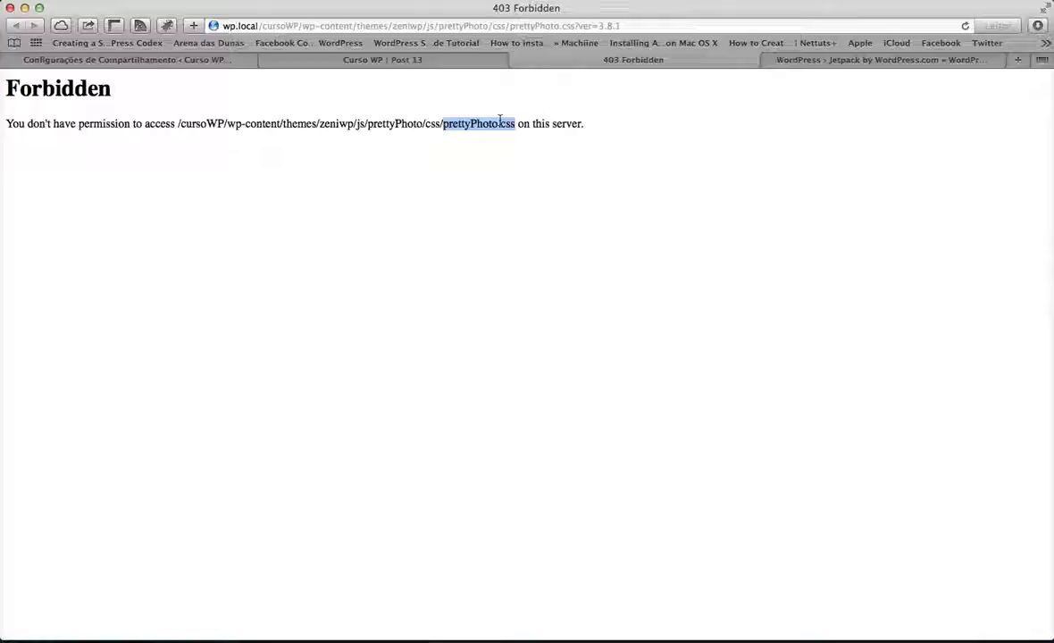
{"action": "left_click", "coordinate": [454, 63]}
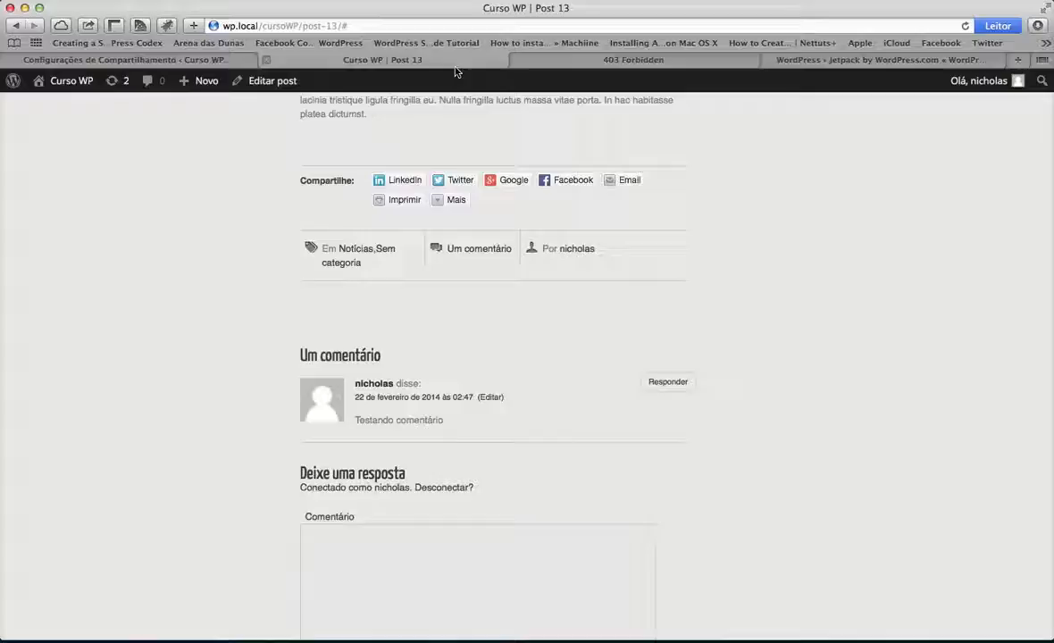
{"action": "left_click", "coordinate": [454, 200]}
{"action": "left_click", "coordinate": [596, 62]}
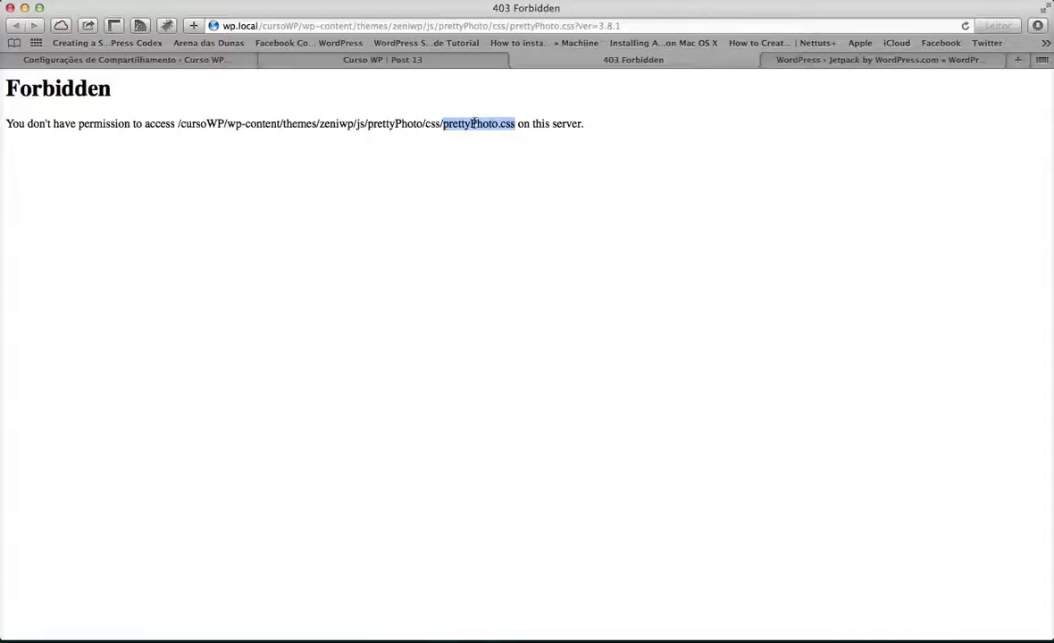
{"action": "left_click", "coordinate": [518, 59]}
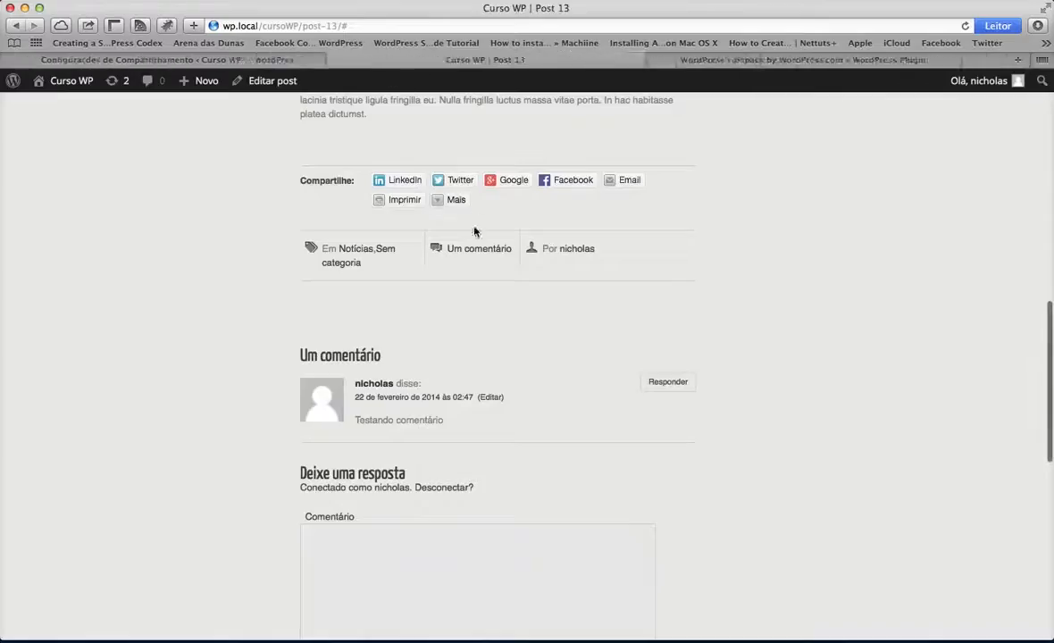
{"action": "left_click", "coordinate": [455, 202]}
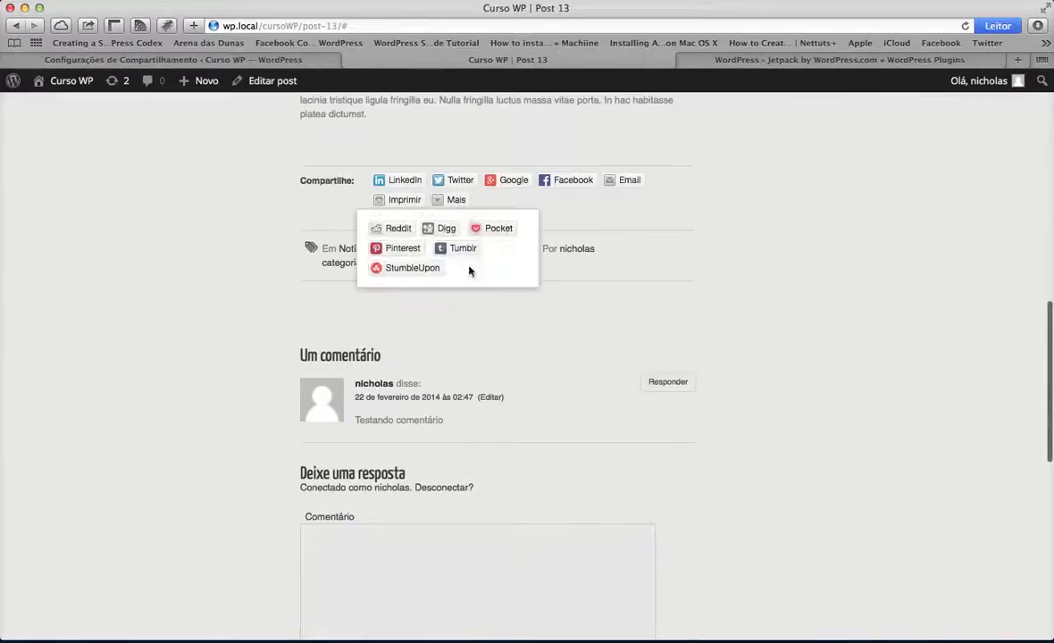
Step: Open the Jetpack page in the site's admin area and review the available modules
{"action": "left_click", "coordinate": [114, 59]}
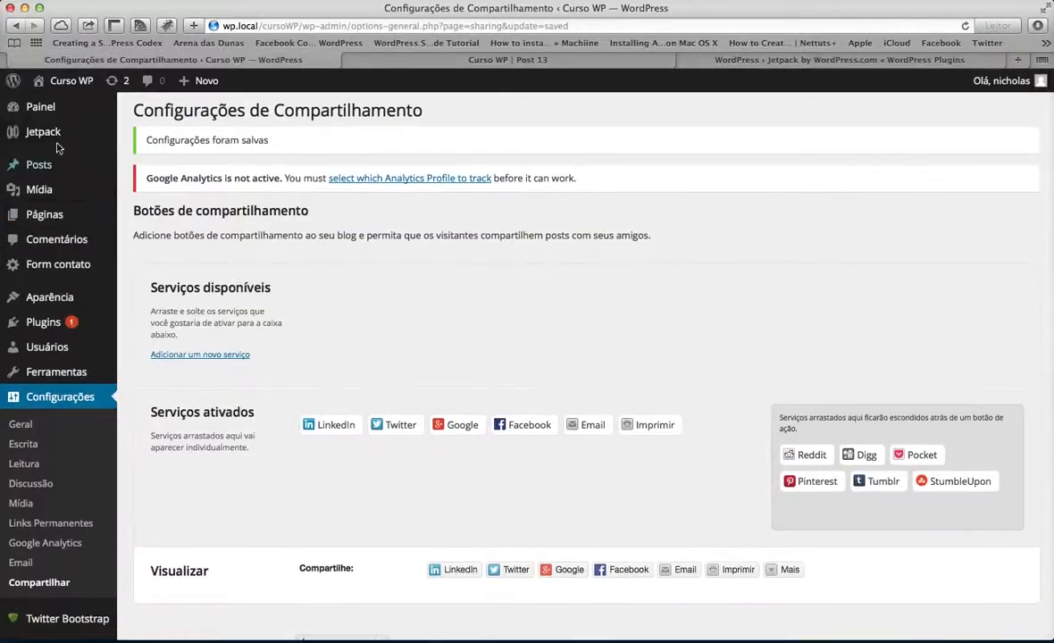
{"action": "left_click", "coordinate": [56, 142]}
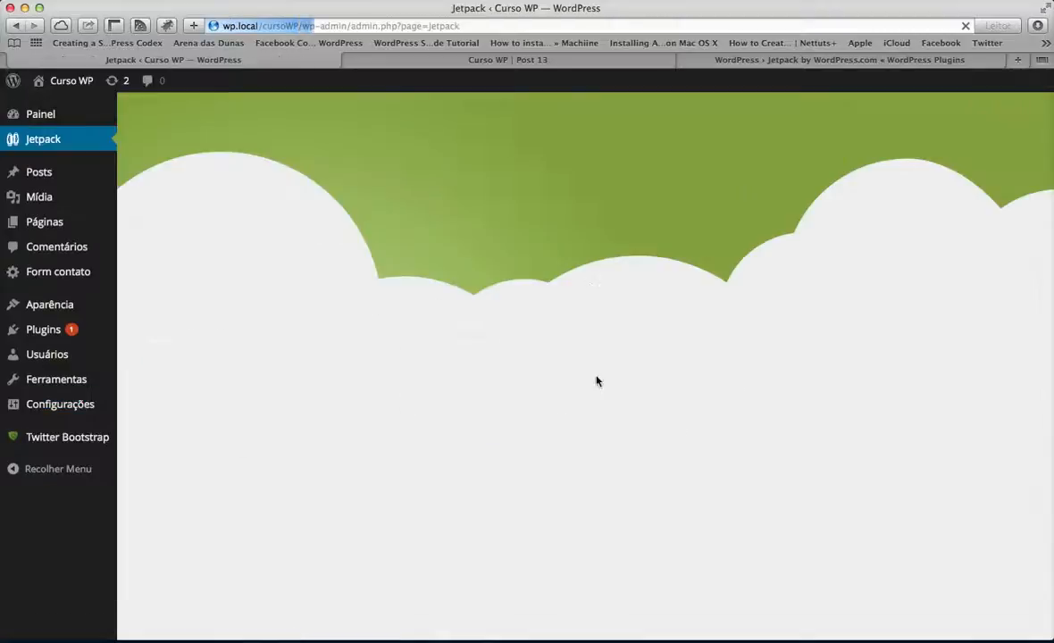
{"action": "scroll", "coordinate": [590, 311], "scroll_direction": "down", "scroll_amount": 10}
{"action": "scroll", "coordinate": [586, 311], "scroll_direction": "down", "scroll_amount": 4}
{"action": "scroll", "coordinate": [586, 312], "scroll_direction": "up", "scroll_amount": 9}
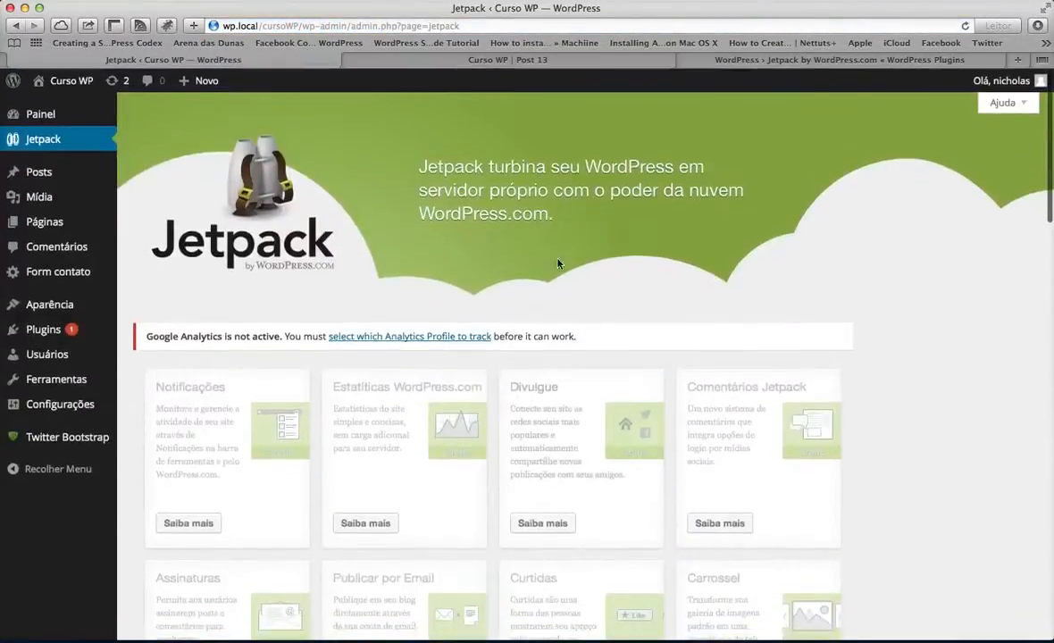
{"action": "left_click_drag", "start_coordinate": [581, 217], "coordinate": [428, 168]}
{"action": "scroll", "coordinate": [623, 237], "scroll_direction": "down", "scroll_amount": 6}
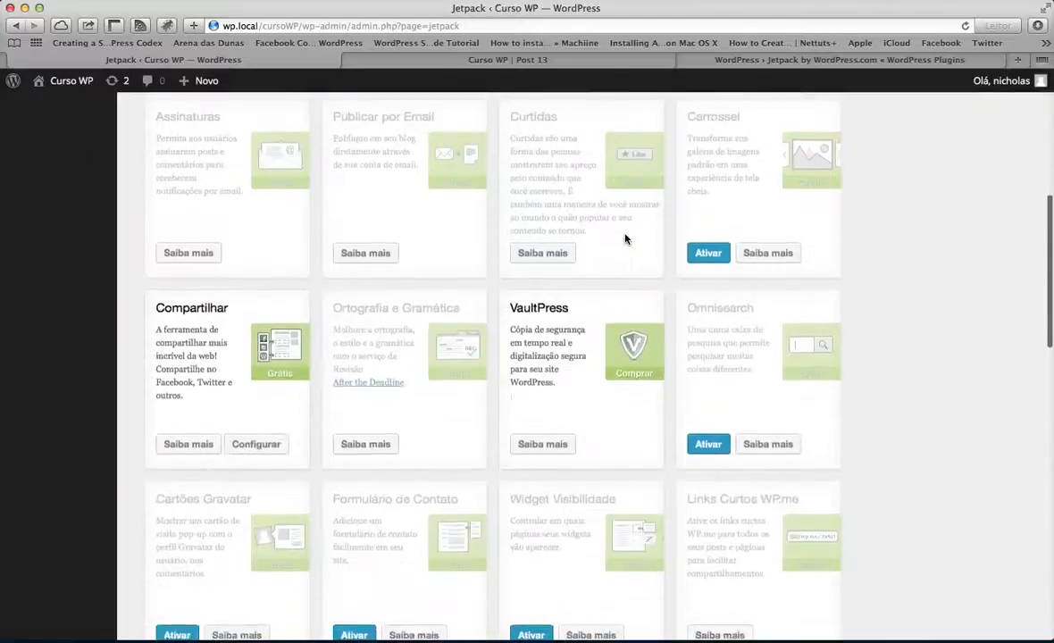
{"action": "scroll", "coordinate": [625, 240], "scroll_direction": "down", "scroll_amount": 5}
{"action": "scroll", "coordinate": [625, 240], "scroll_direction": "up", "scroll_amount": 1}
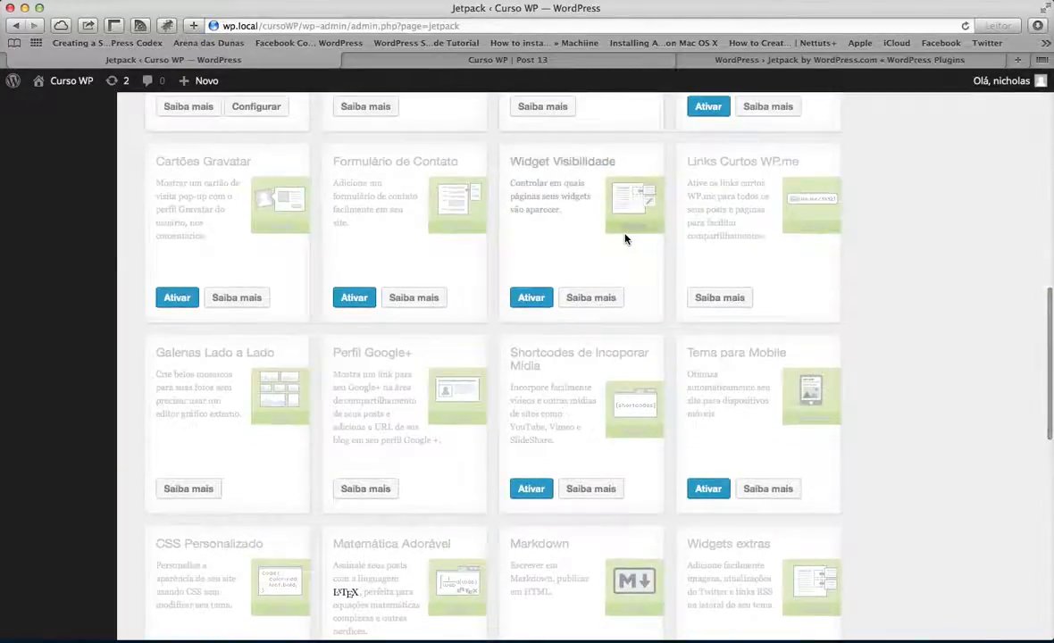